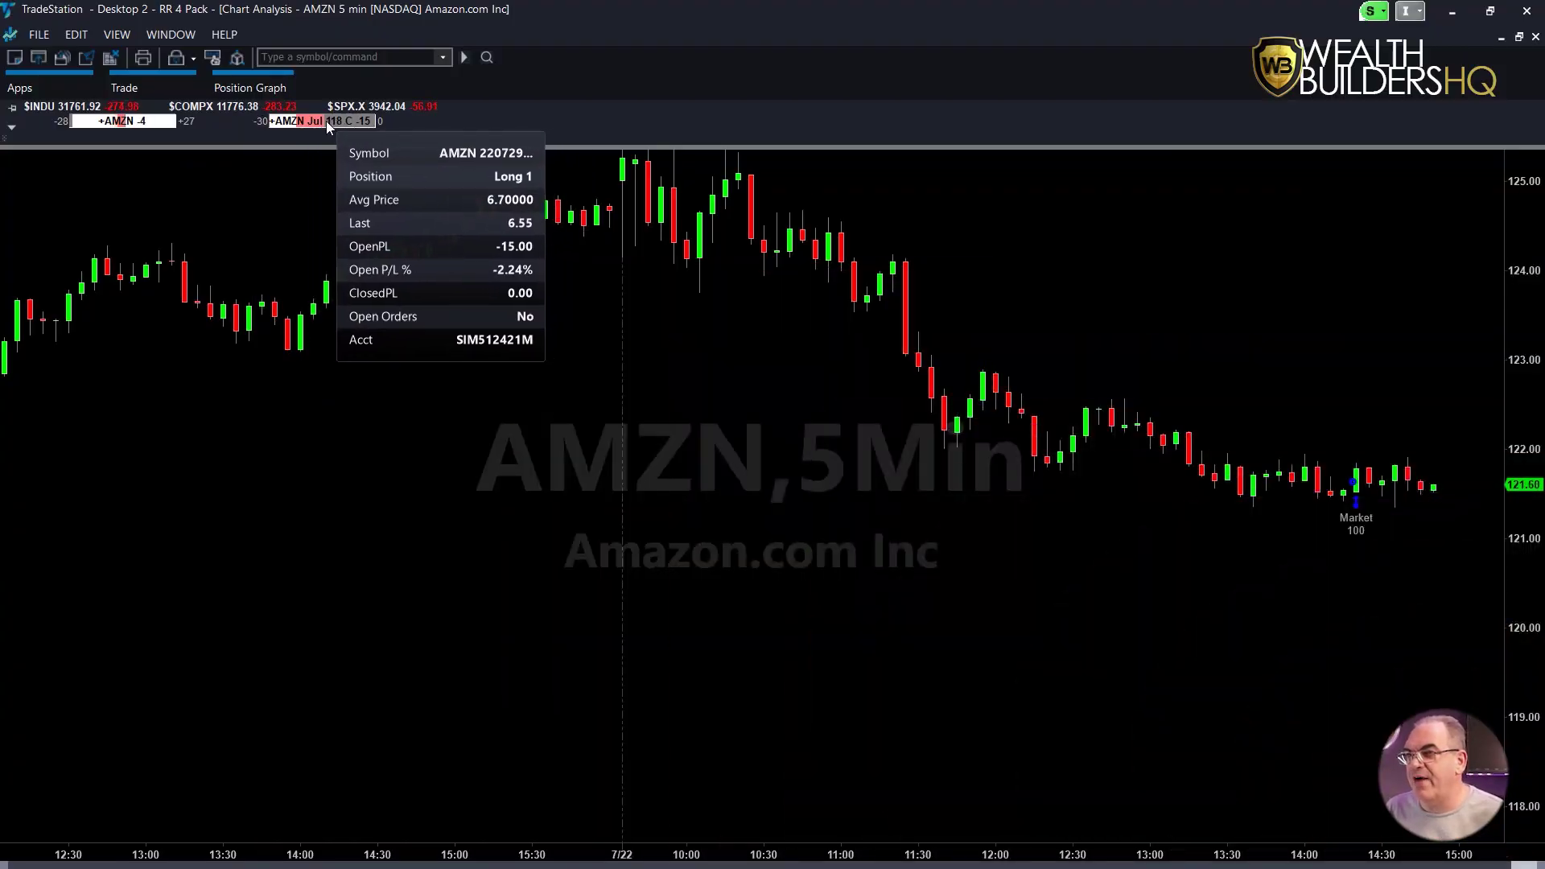
# Open the order ticket for the AMZN 220729C118 call and show its OCO/OSO bracket templates.
pyautogui.click(326, 121)
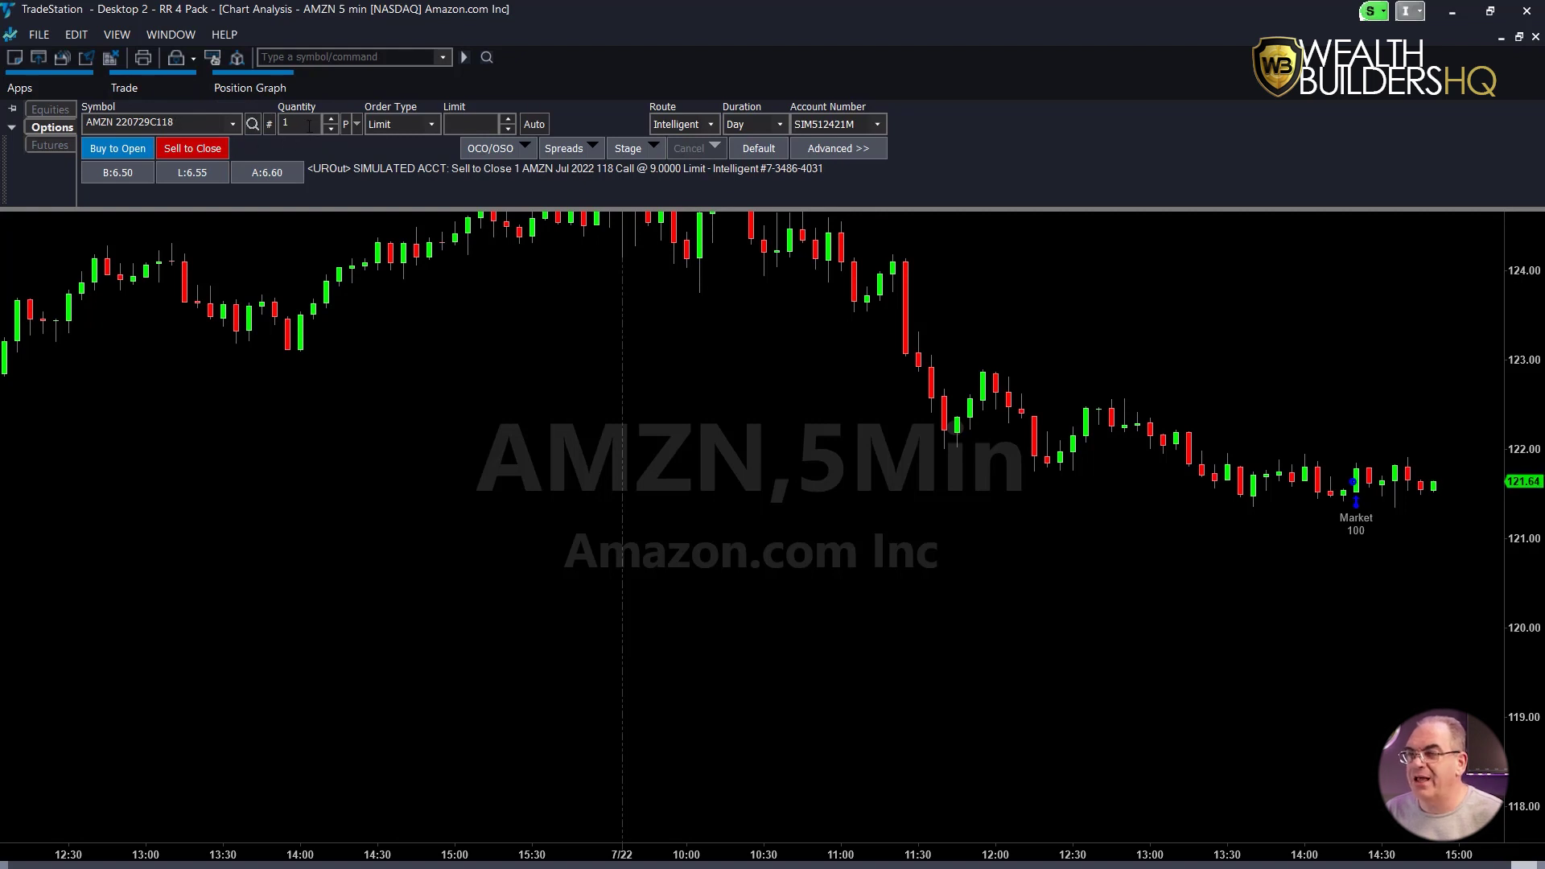
pyautogui.click(527, 150)
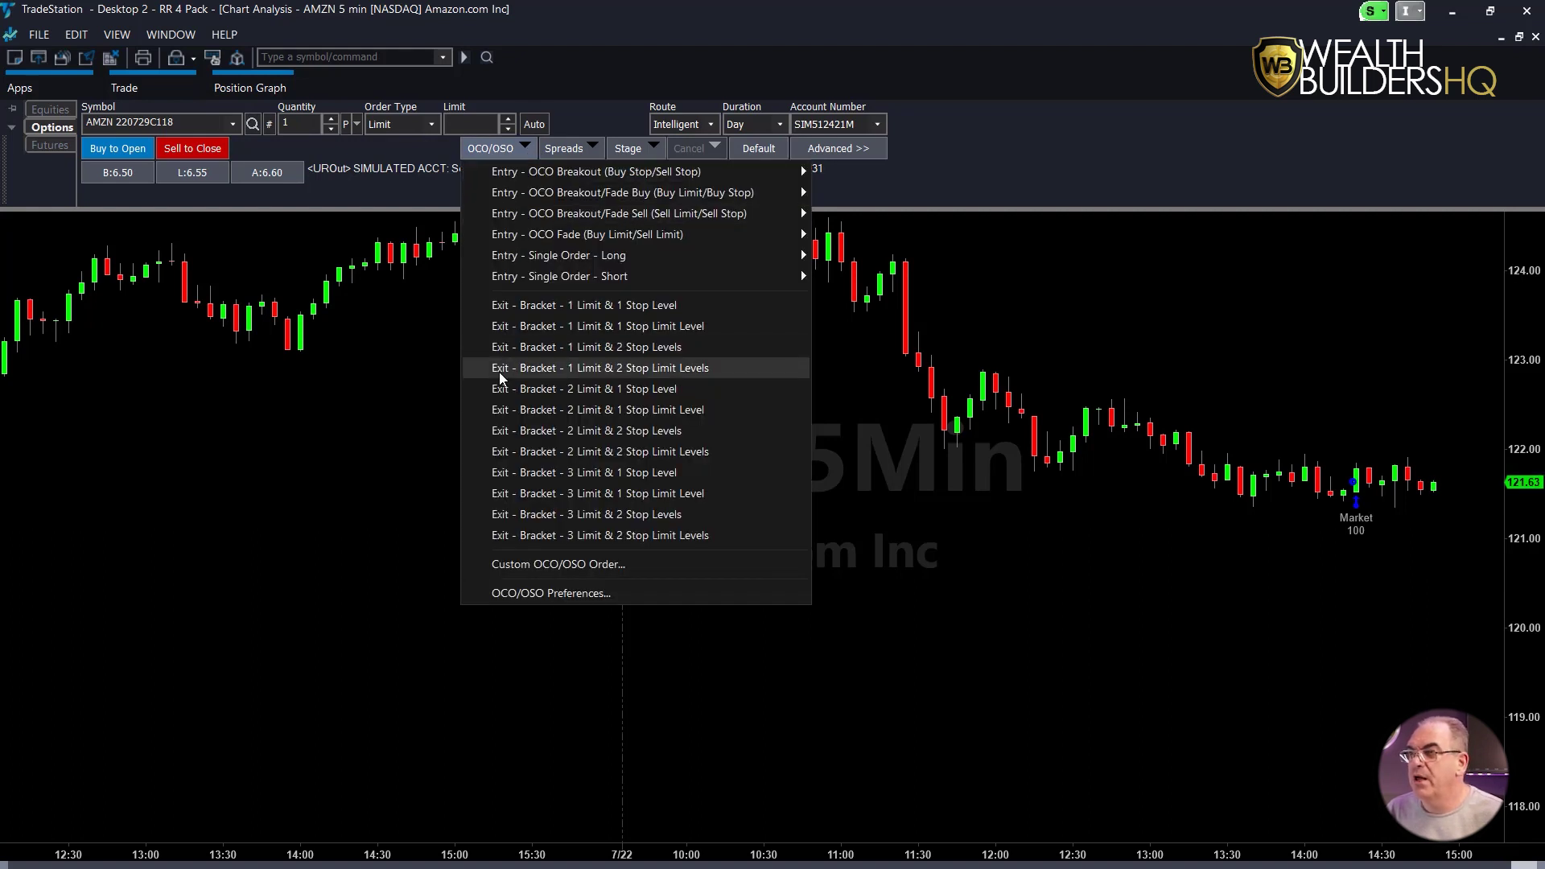
# Create a custom Bracket OCO order with one limit target and one Stop Market protective level.
pyautogui.click(510, 563)
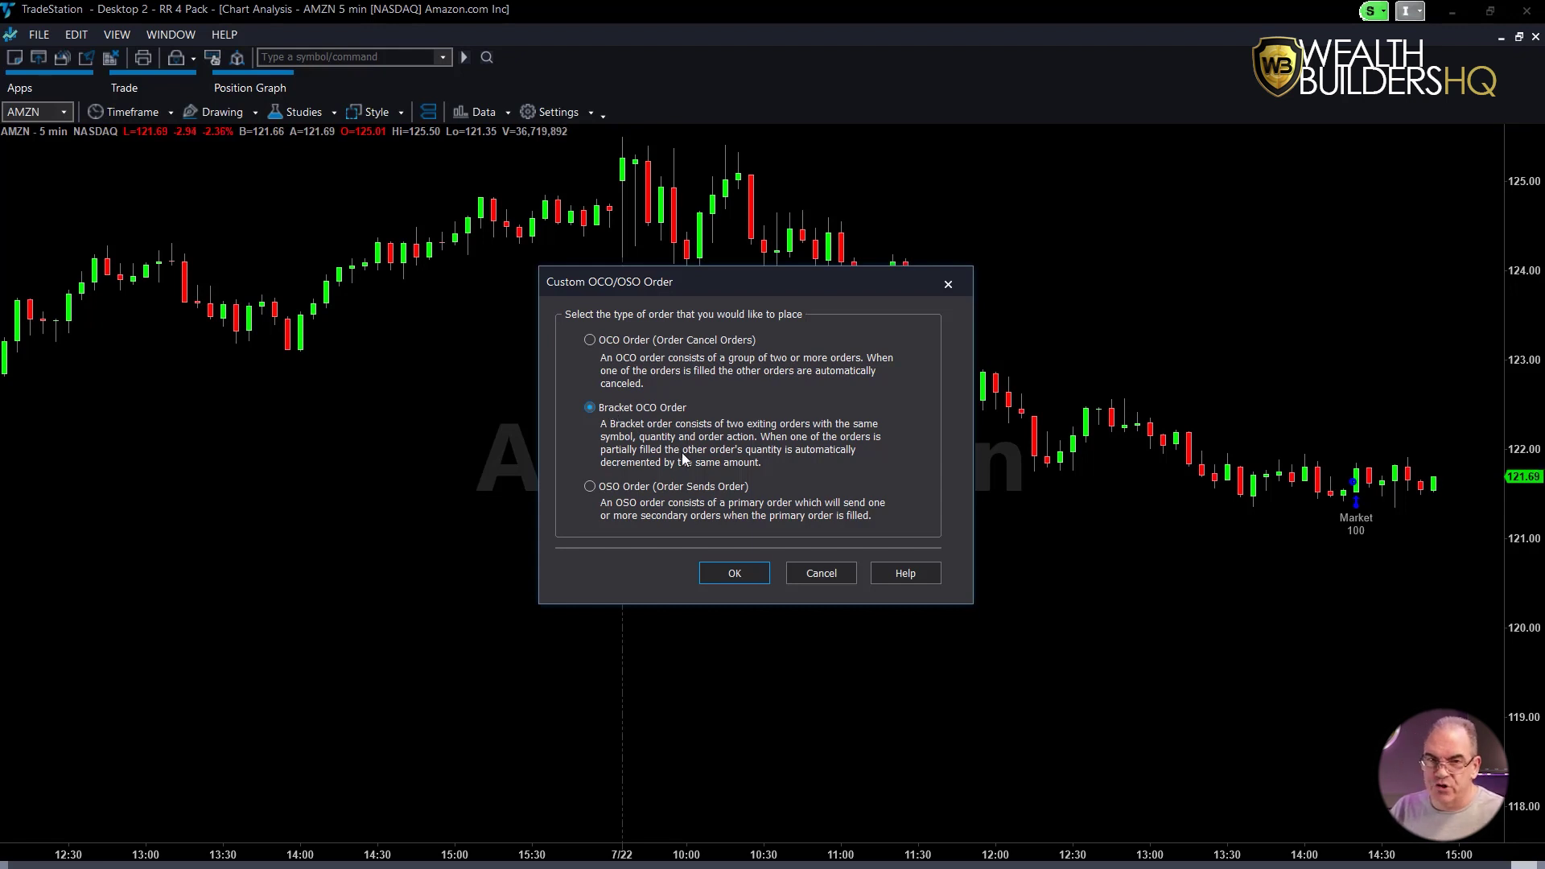
pyautogui.click(721, 572)
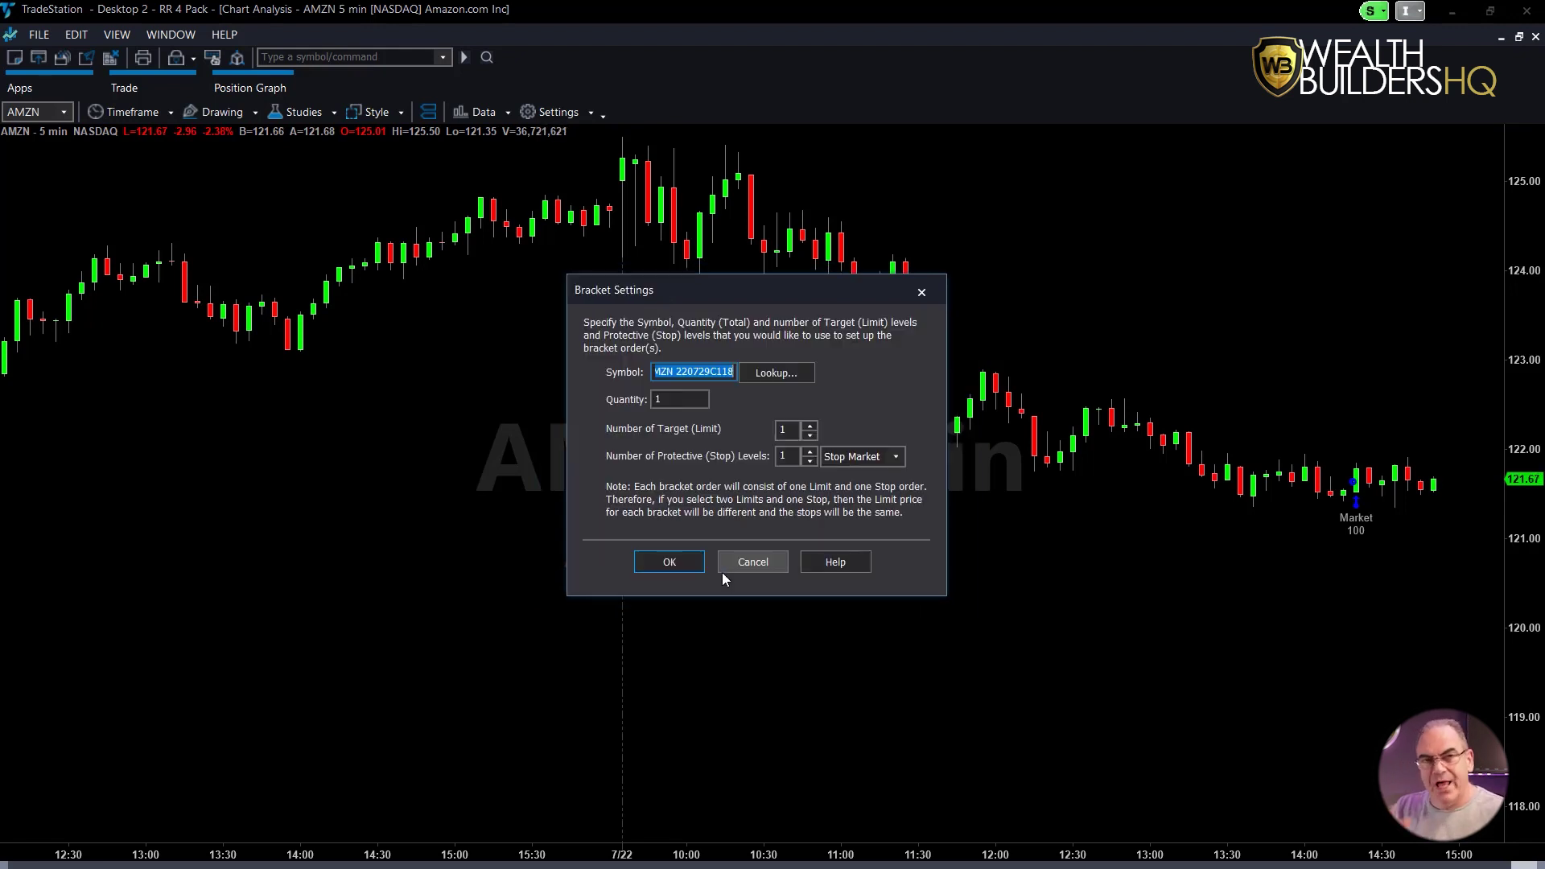
pyautogui.click(810, 425)
pyautogui.click(809, 452)
pyautogui.click(810, 435)
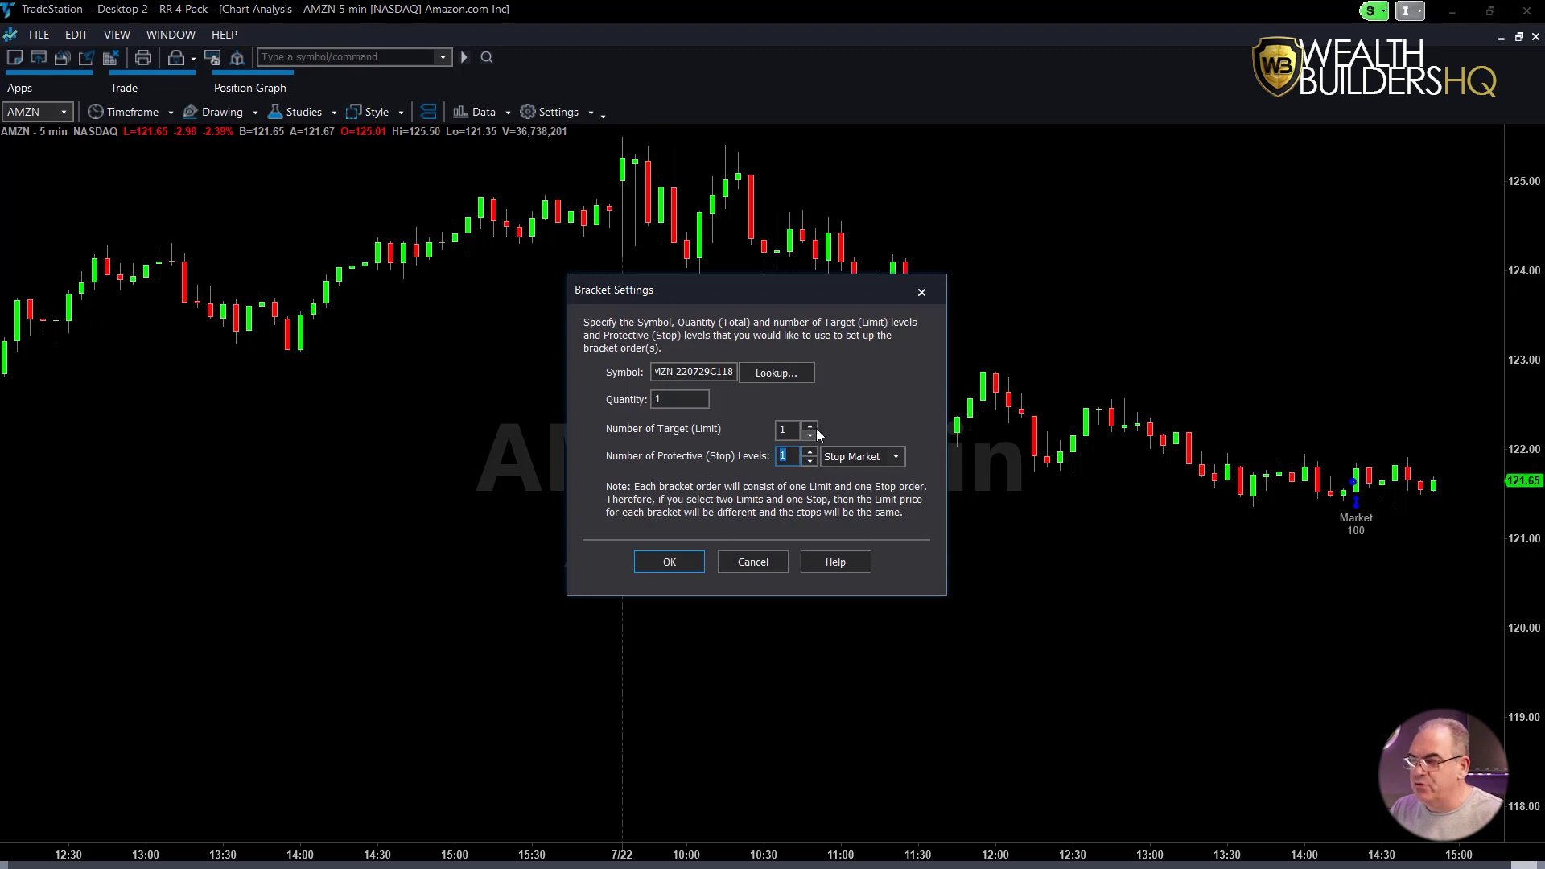
pyautogui.click(897, 459)
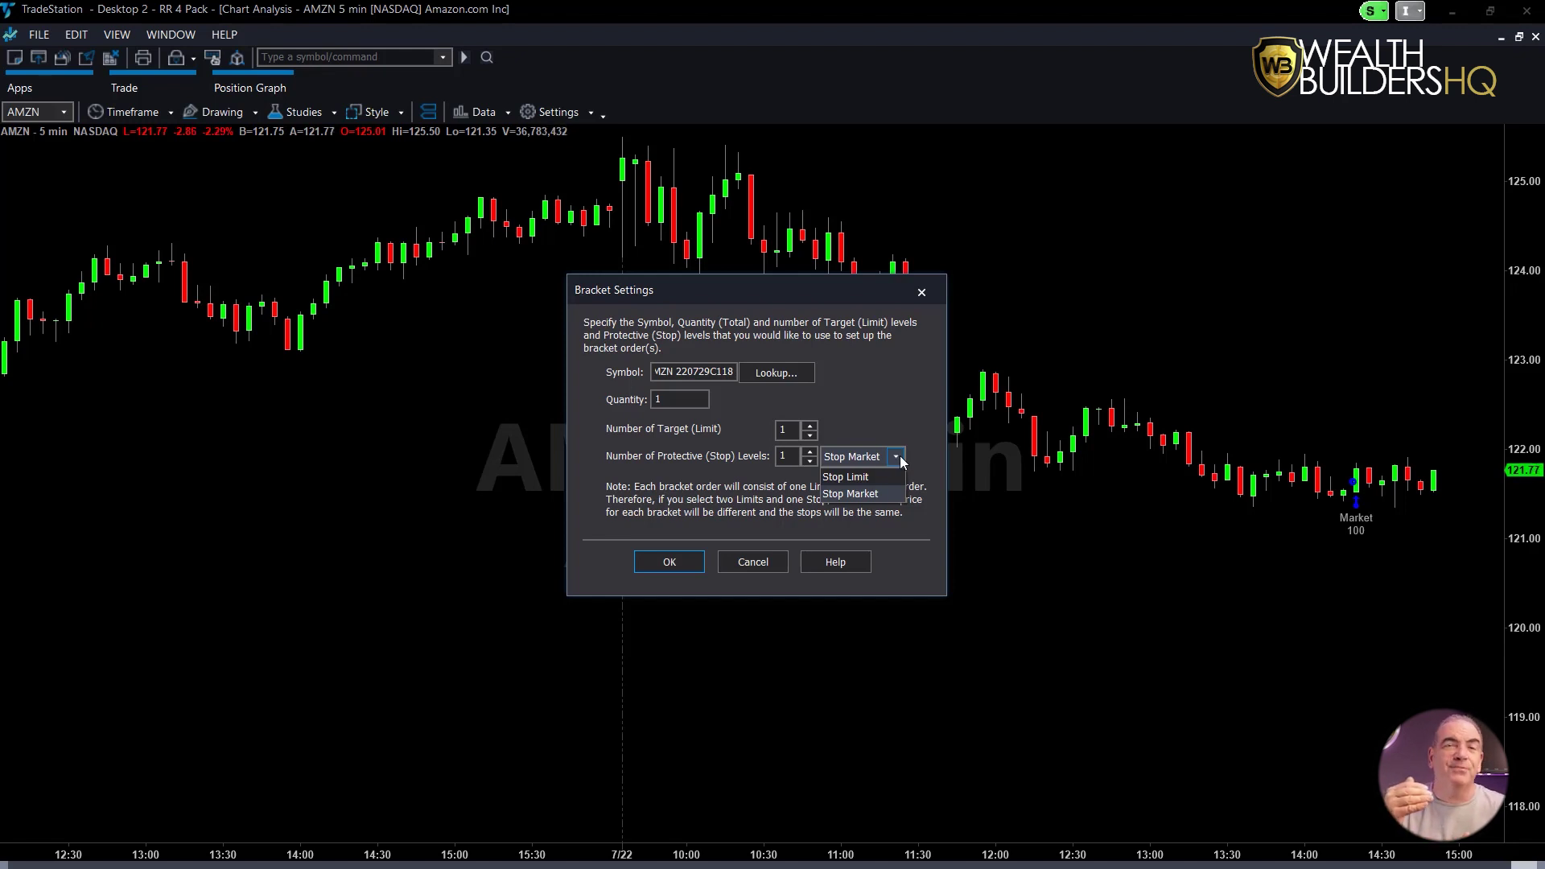
# Accept the Stop Market bracket settings and set both orders' action to Sell to Close.
pyautogui.click(871, 423)
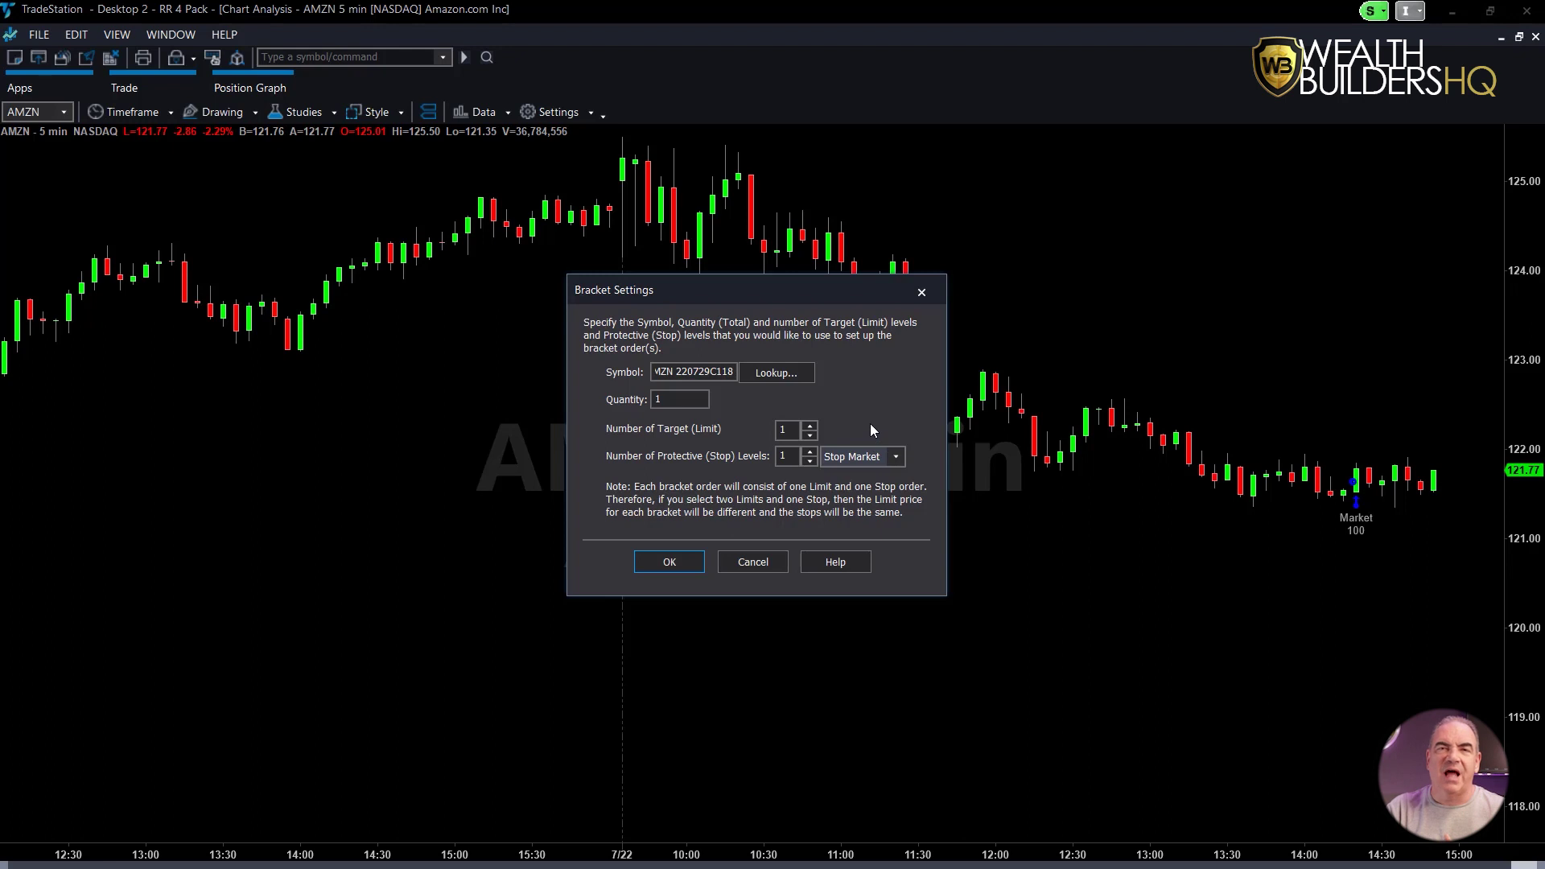
pyautogui.click(668, 561)
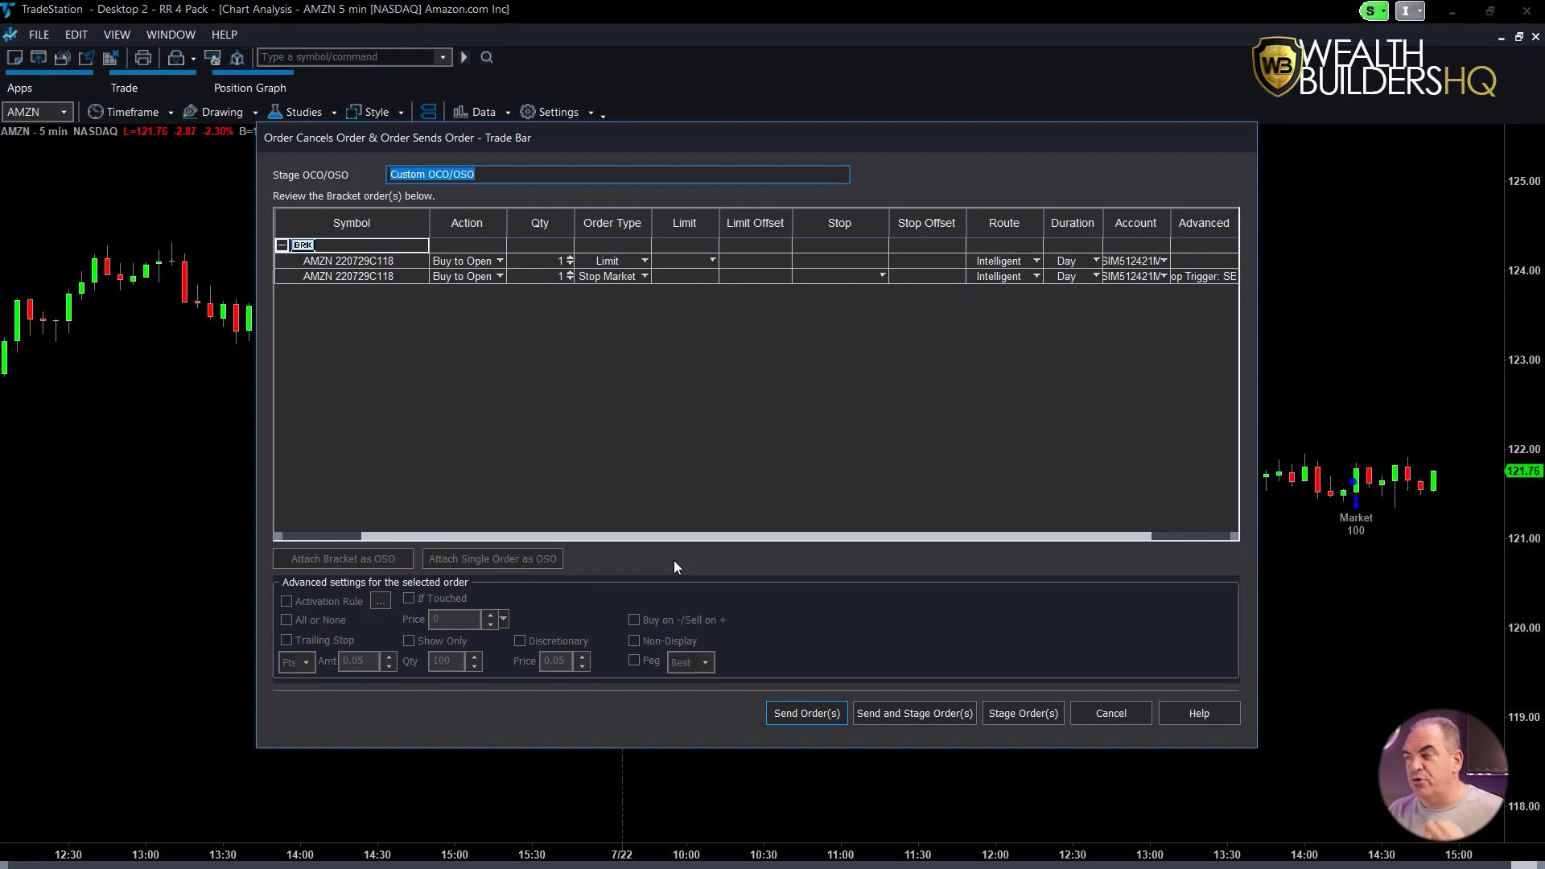
pyautogui.click(499, 262)
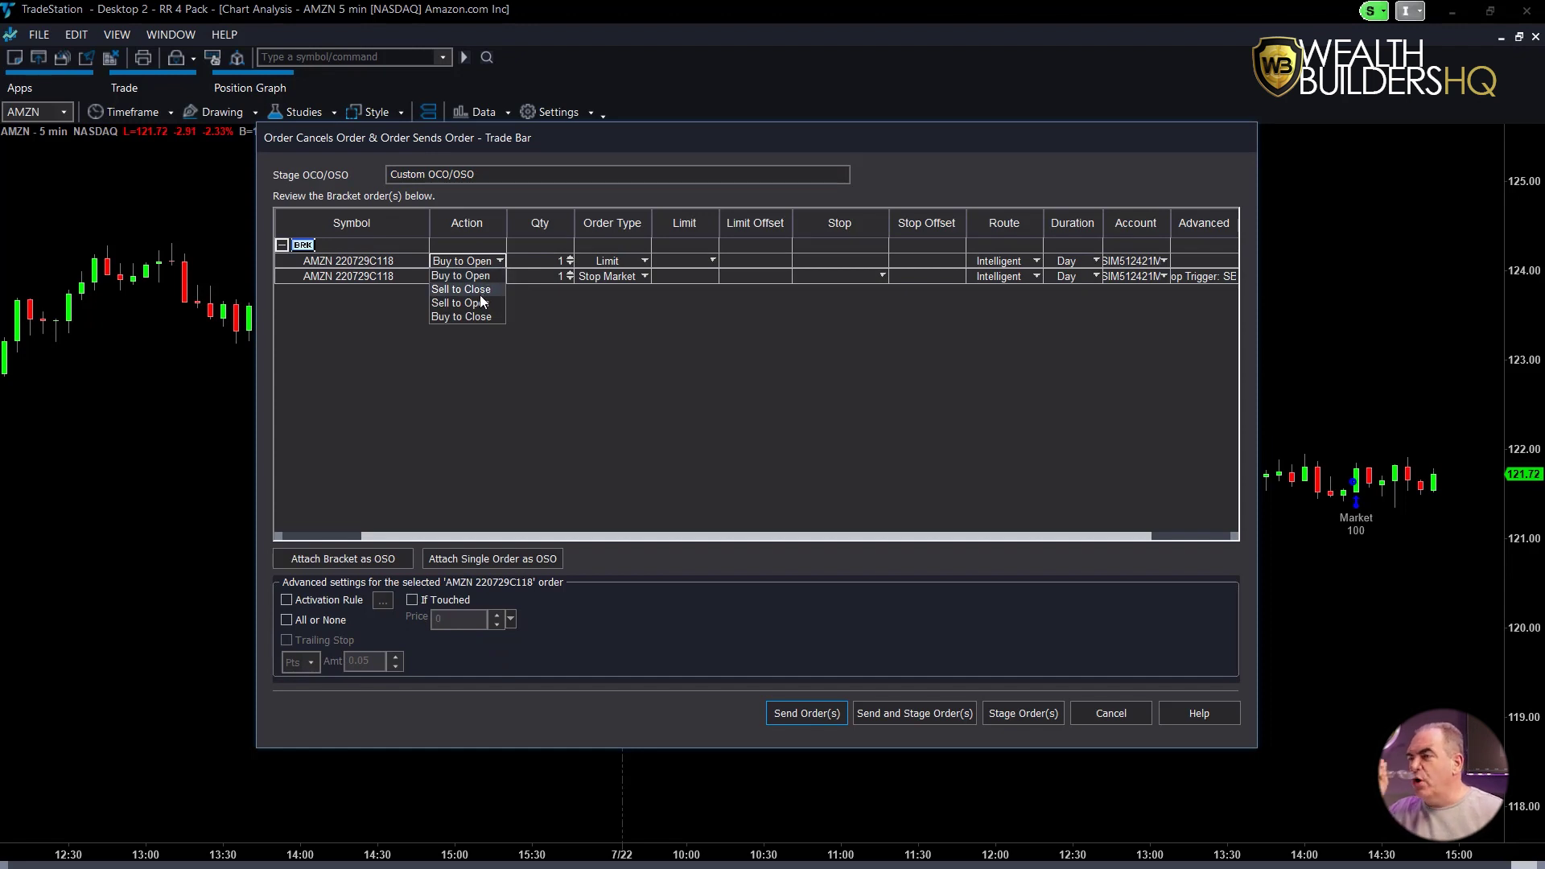
pyautogui.click(478, 289)
pyautogui.click(492, 277)
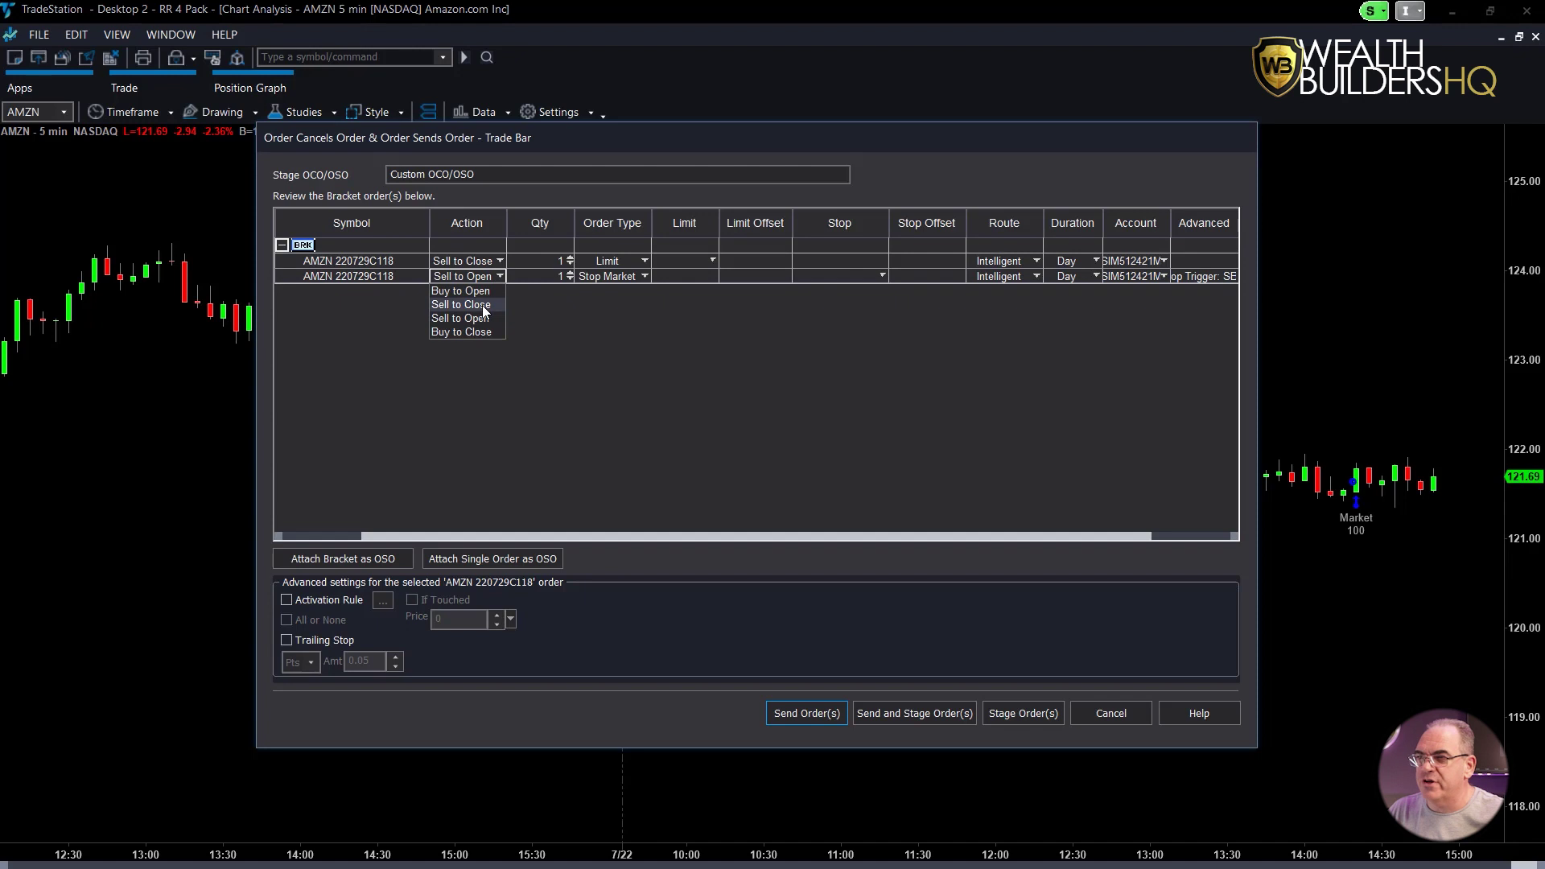
pyautogui.click(481, 306)
# Set the duration of both bracket orders to GTC.
pyautogui.click(1094, 264)
pyautogui.click(1097, 262)
pyautogui.click(1075, 288)
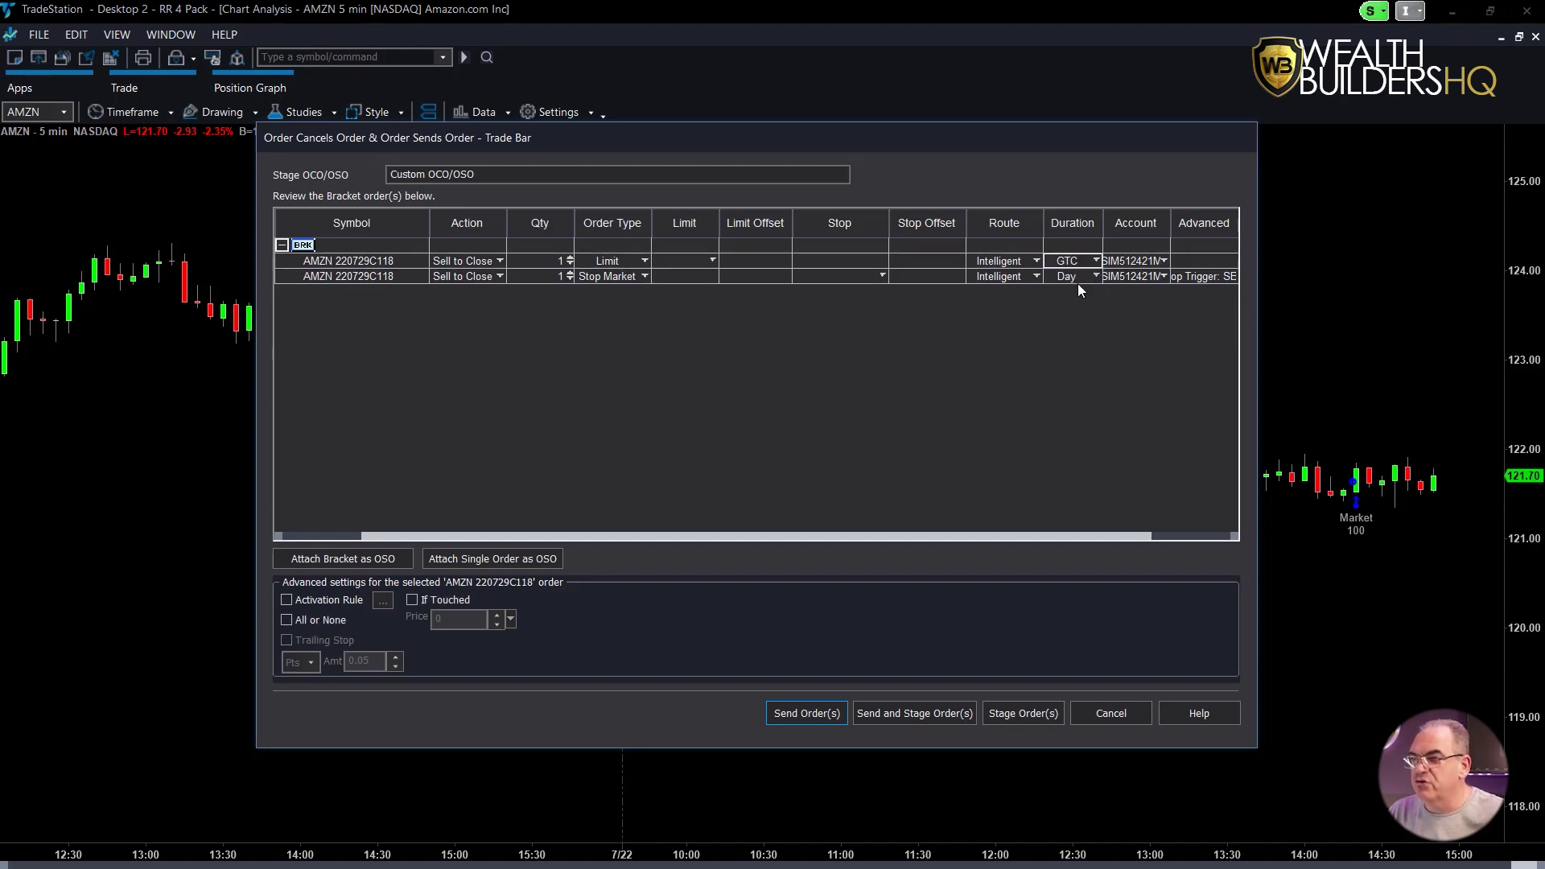
pyautogui.click(1093, 275)
pyautogui.click(1065, 304)
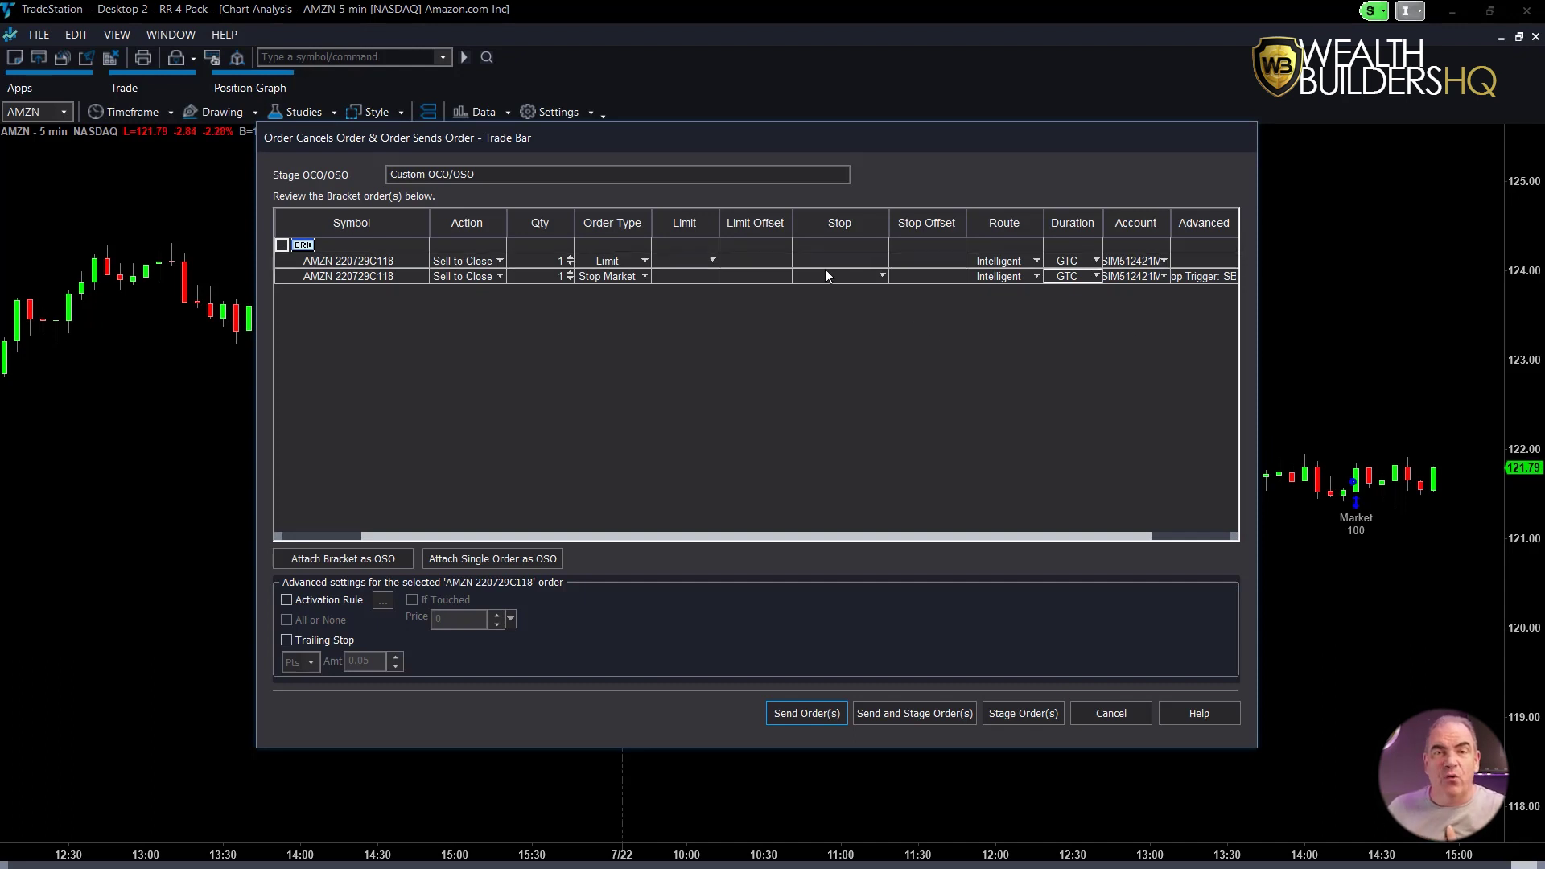
# Enter a limit price of 9.00 on the first bracket order.
pyautogui.click(701, 260)
pyautogui.click(712, 259)
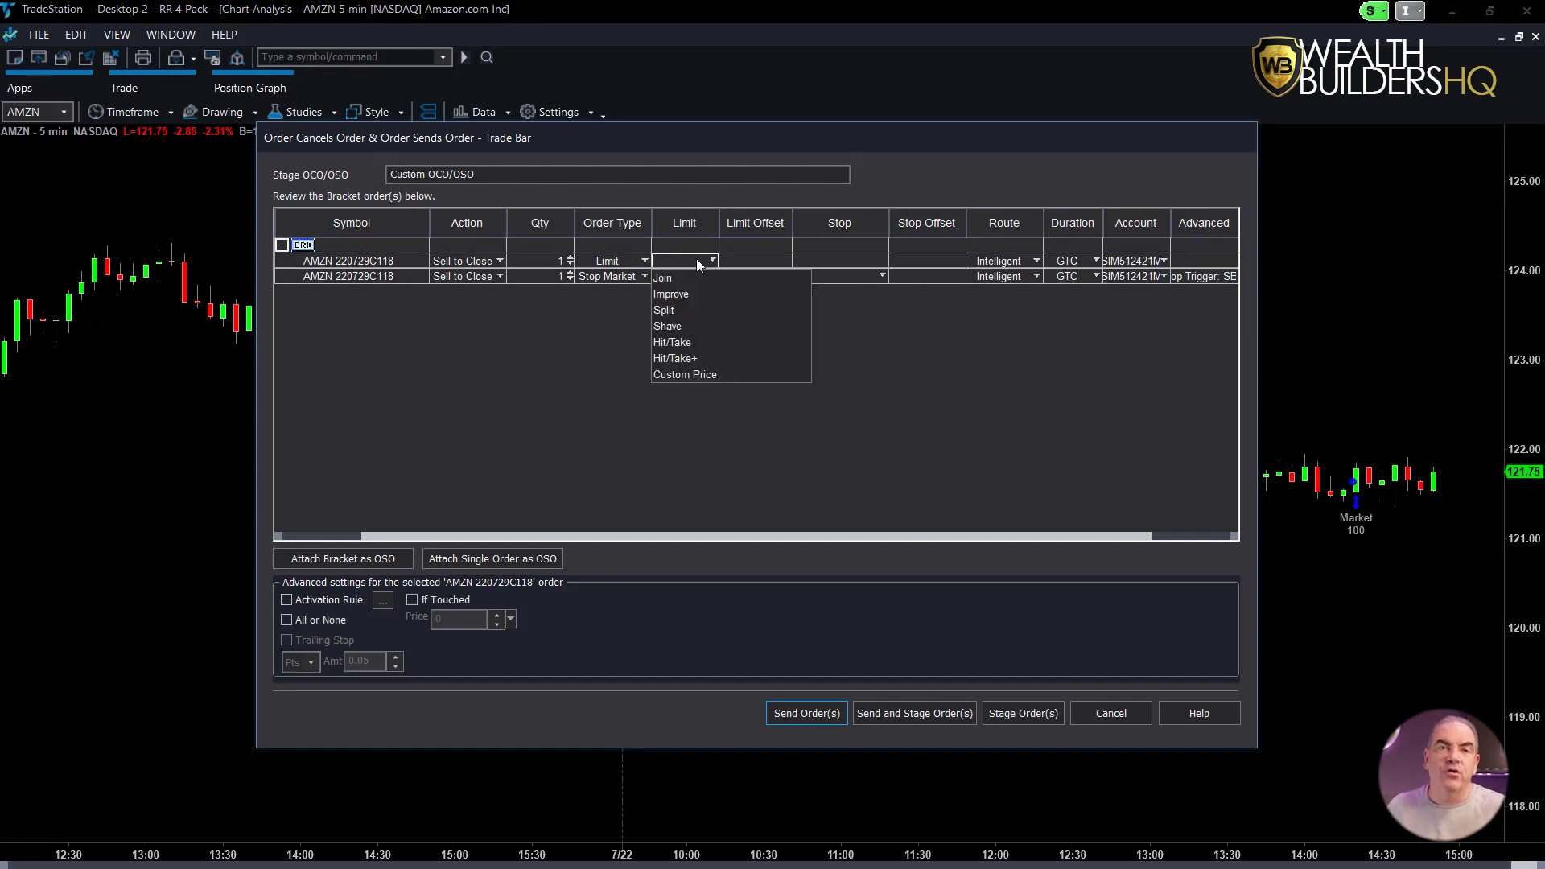
pyautogui.click(697, 258)
pyautogui.write('9.00')
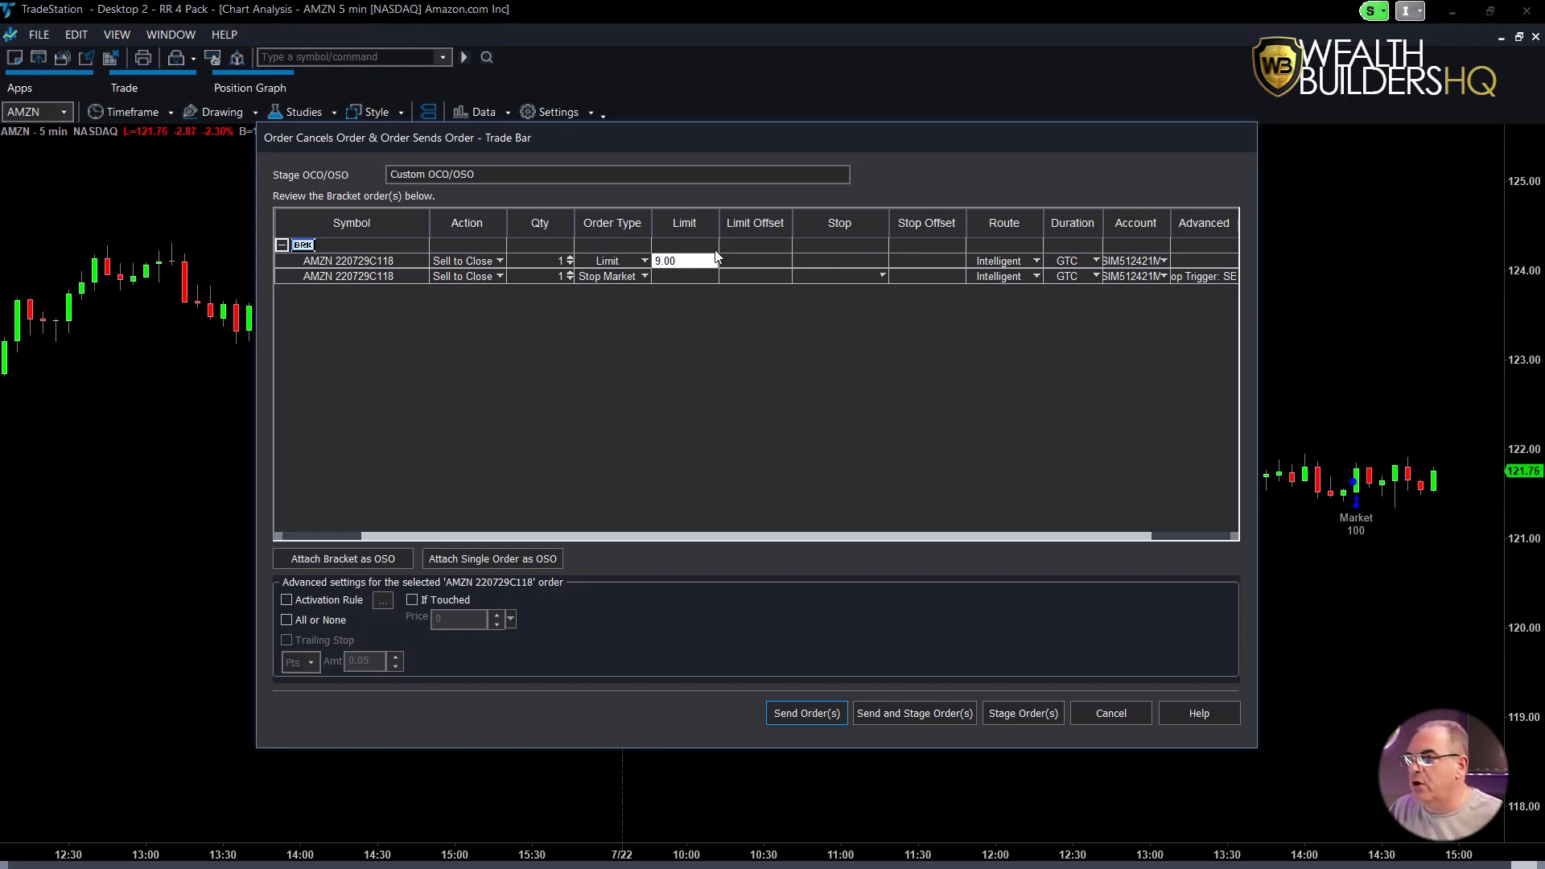
# Enter a stop price of 5.25 on the Stop Market order.
pyautogui.click(885, 276)
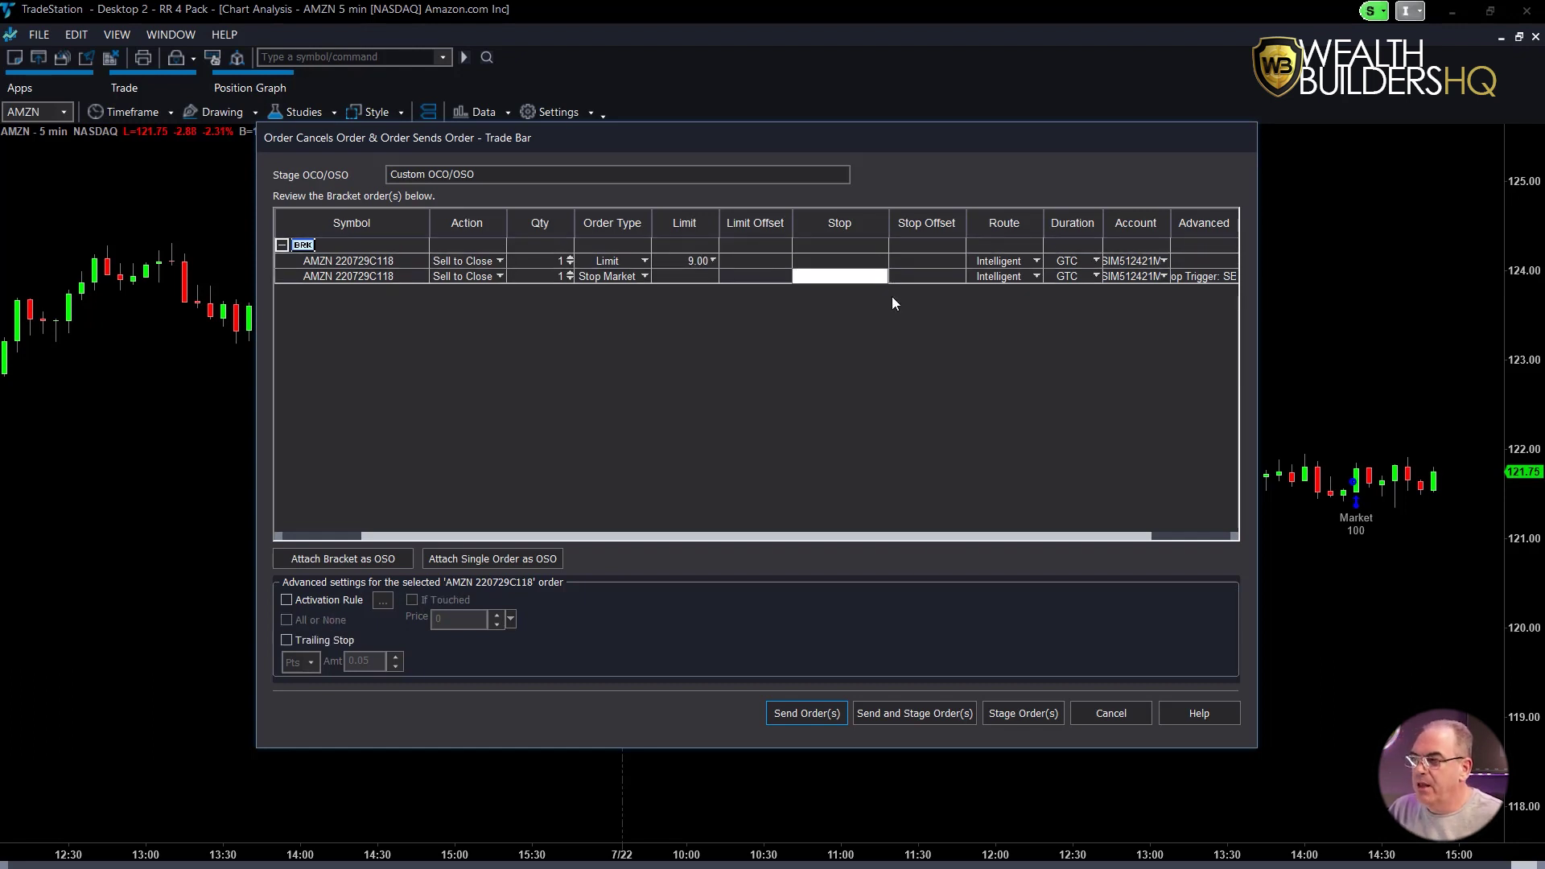
pyautogui.click(882, 275)
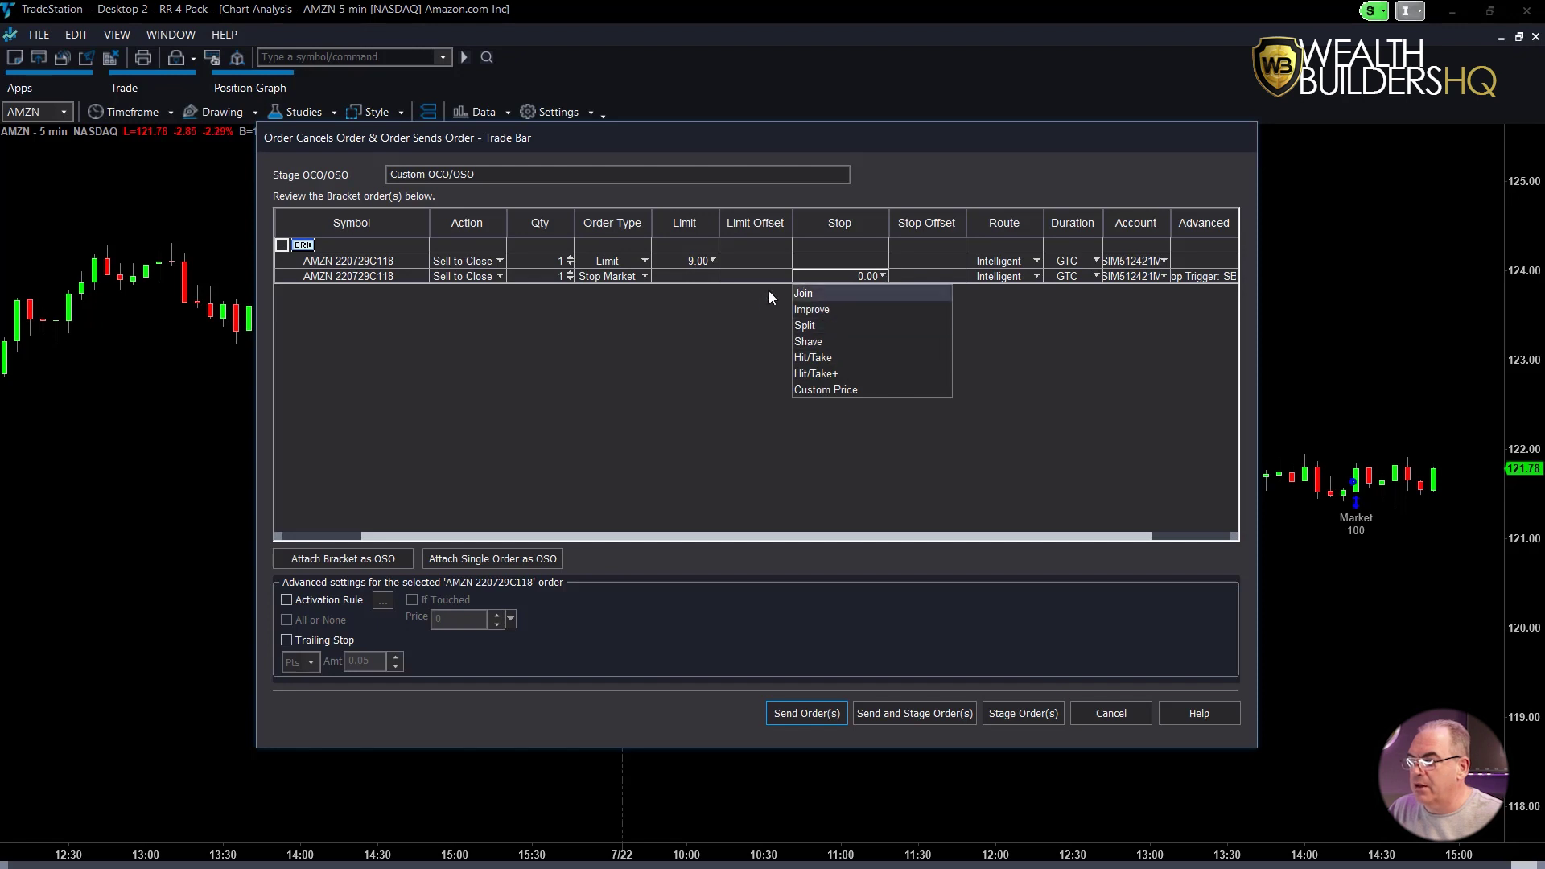
pyautogui.click(739, 319)
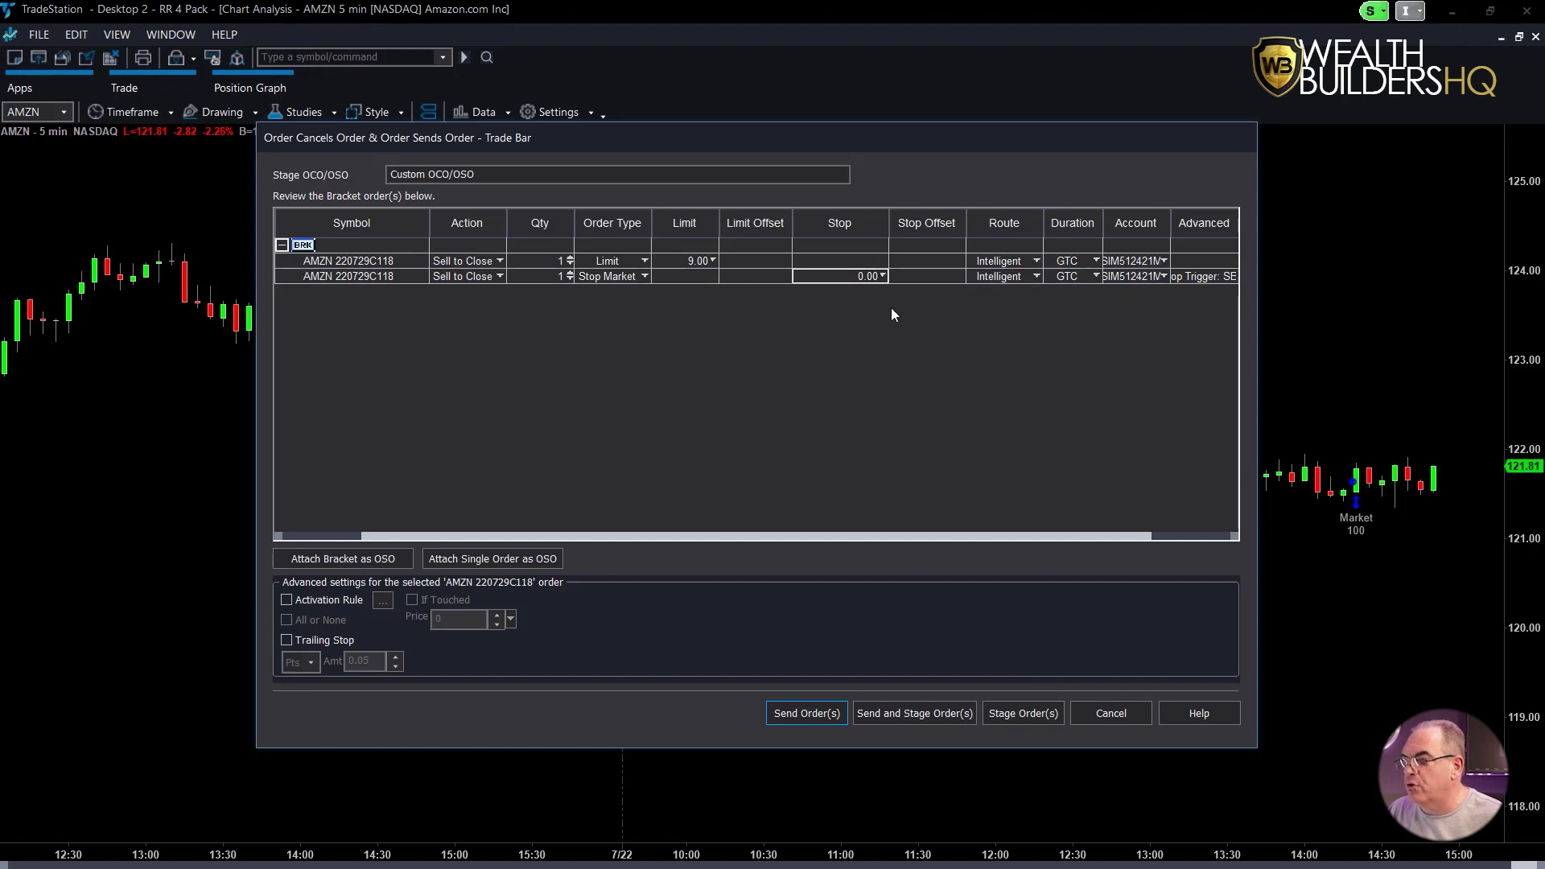
pyautogui.click(867, 276)
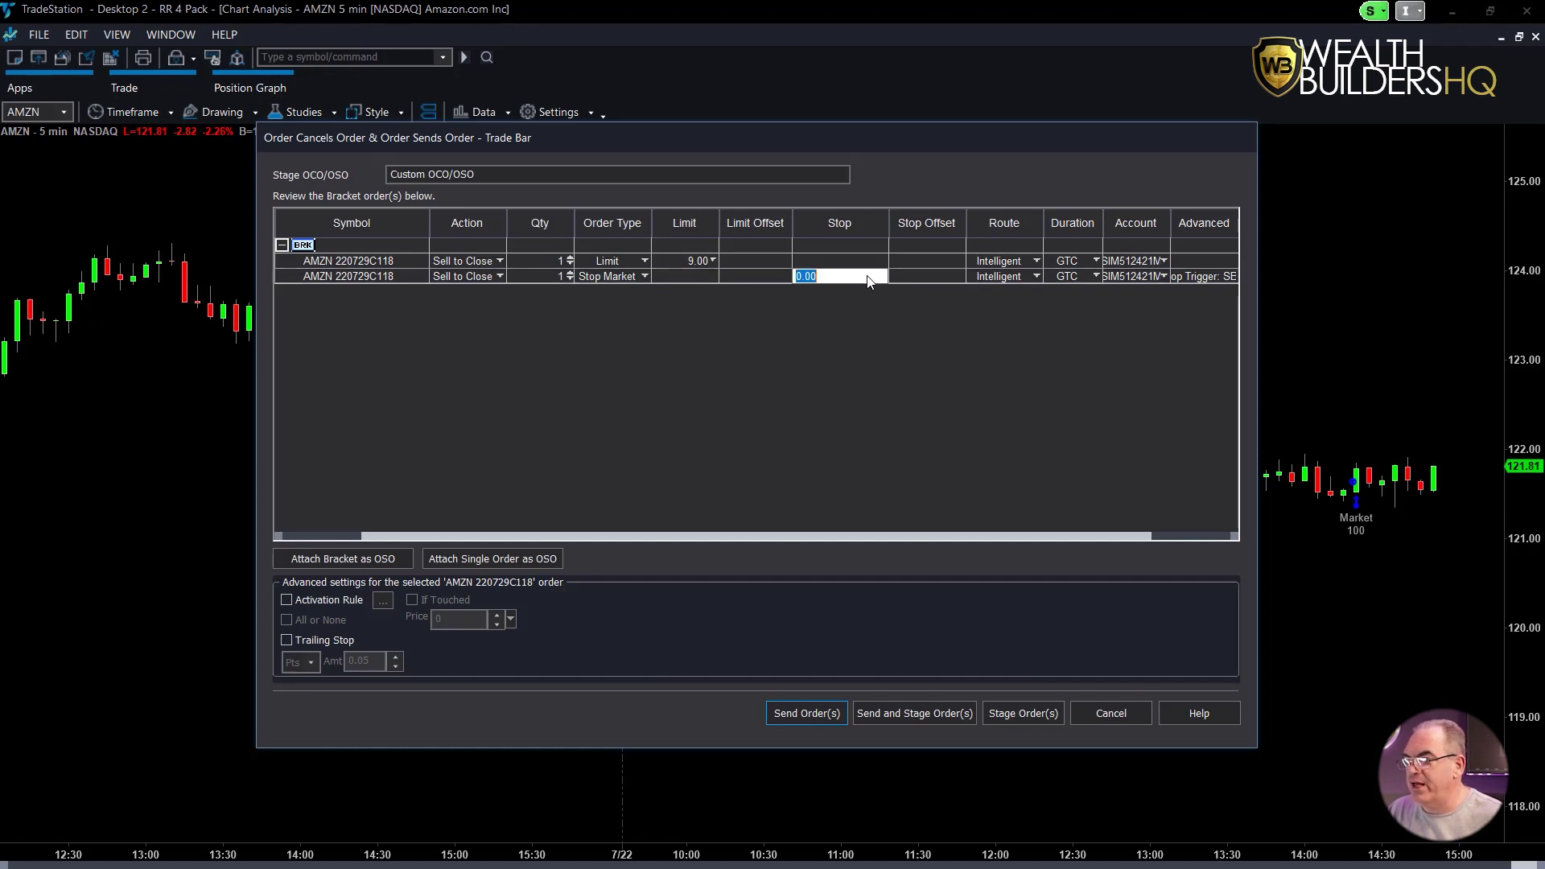
pyautogui.write('5.25')
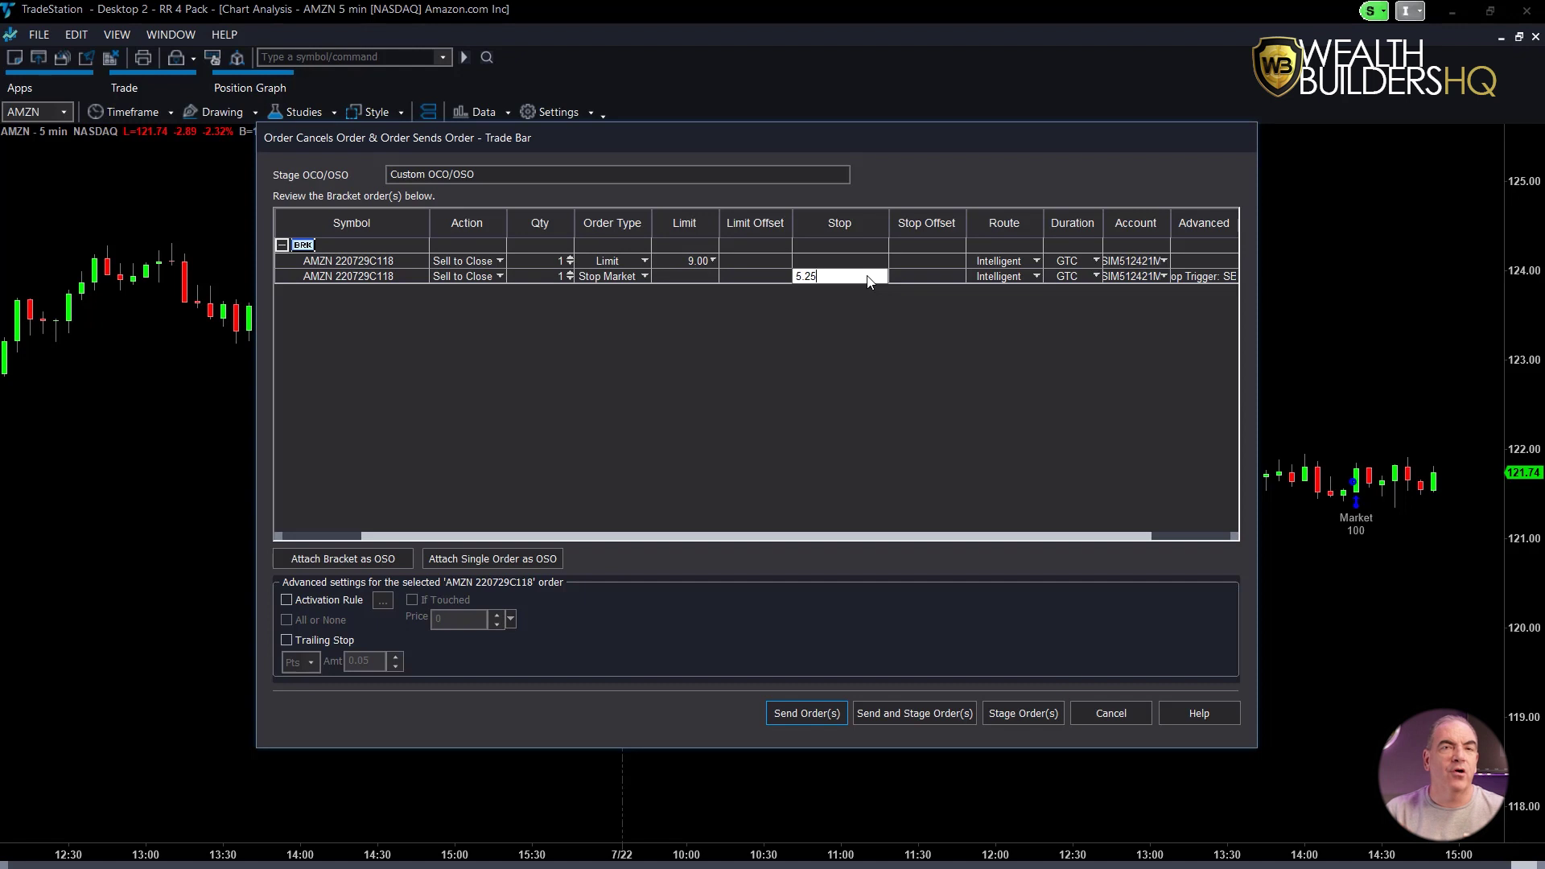
pyautogui.click(945, 370)
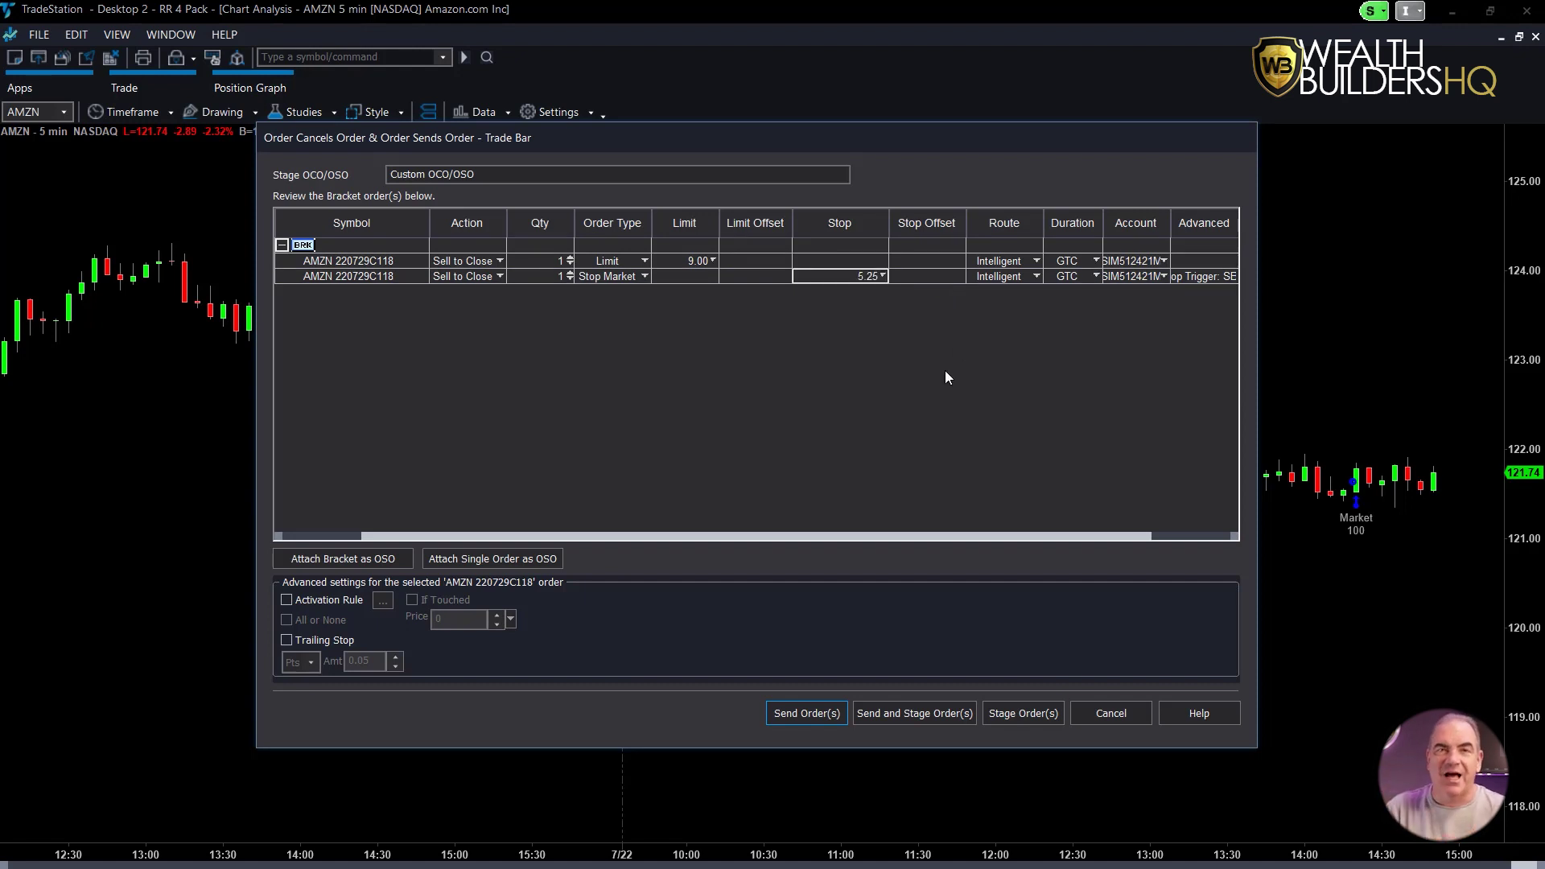
# Send both bracket orders, accepting the limit-above-quote and stop-below-quote price warnings.
pyautogui.click(793, 712)
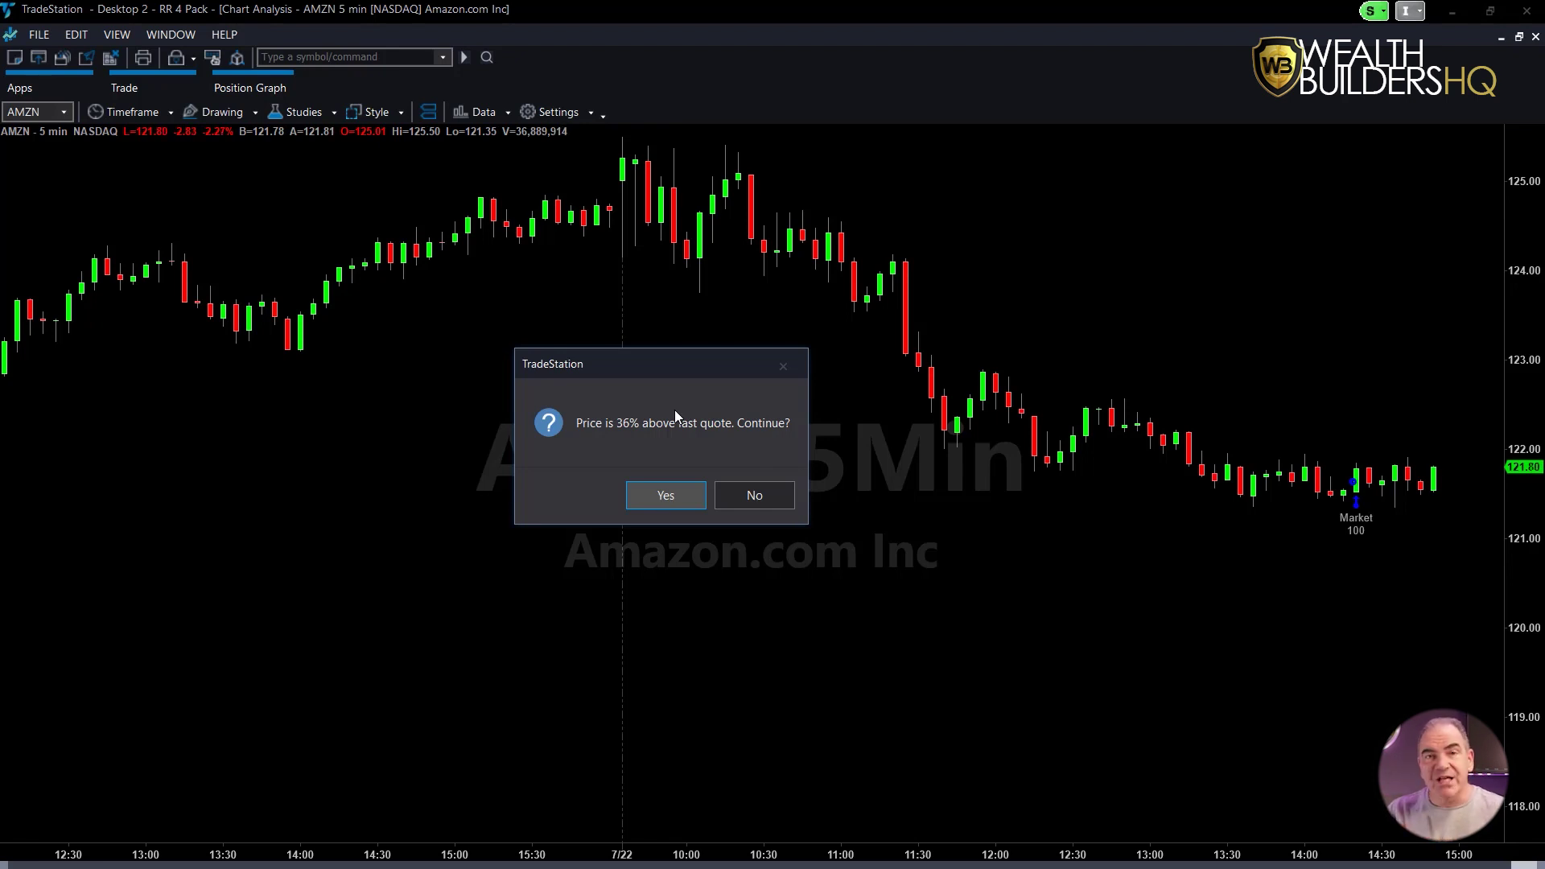
pyautogui.click(659, 500)
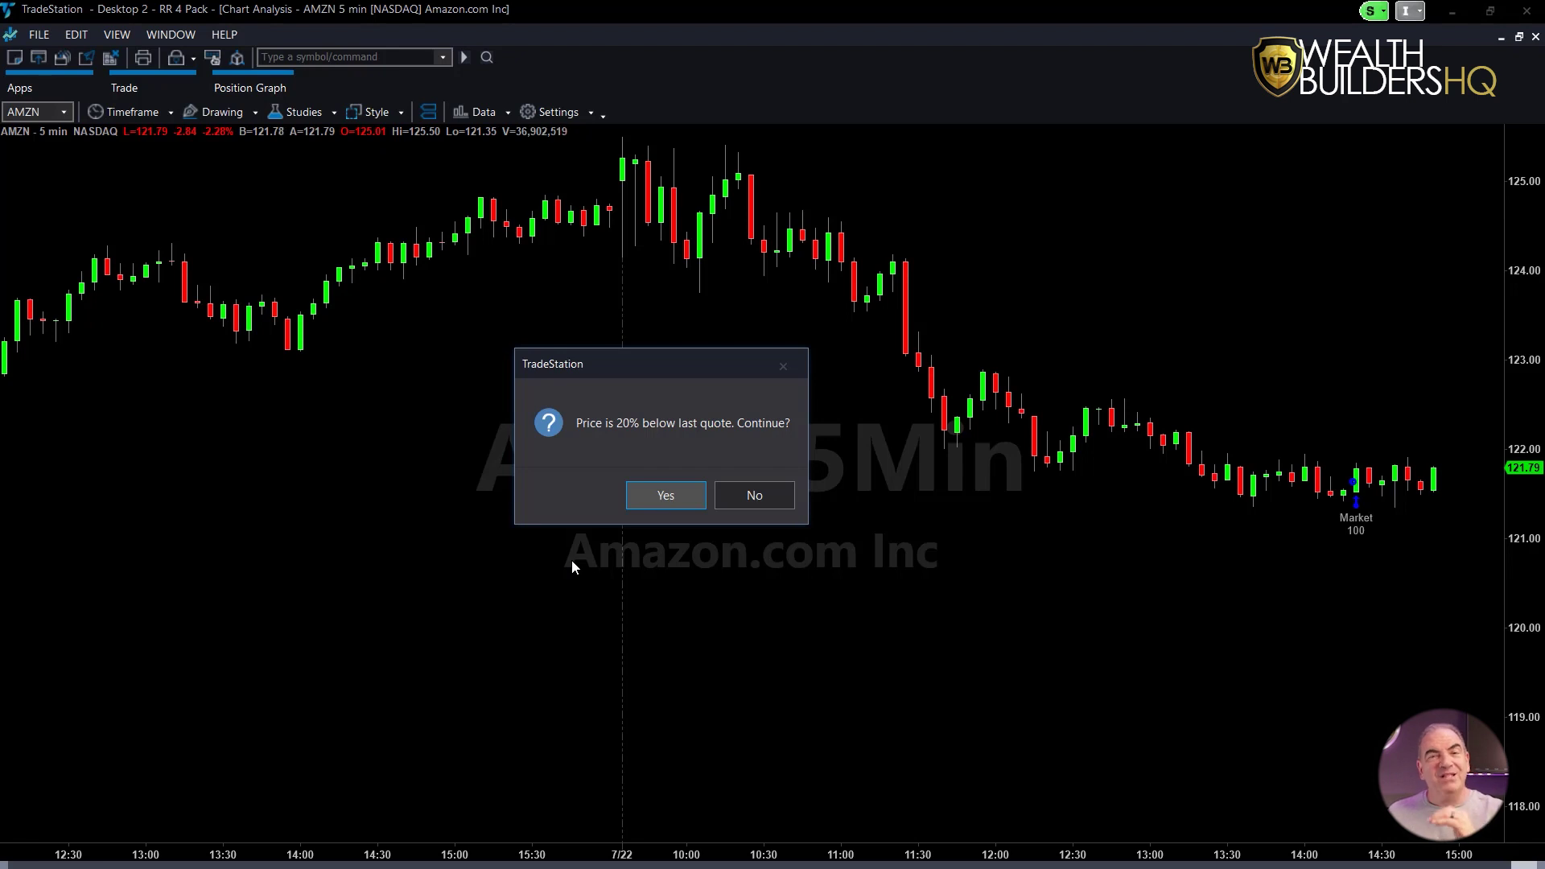
pyautogui.click(650, 494)
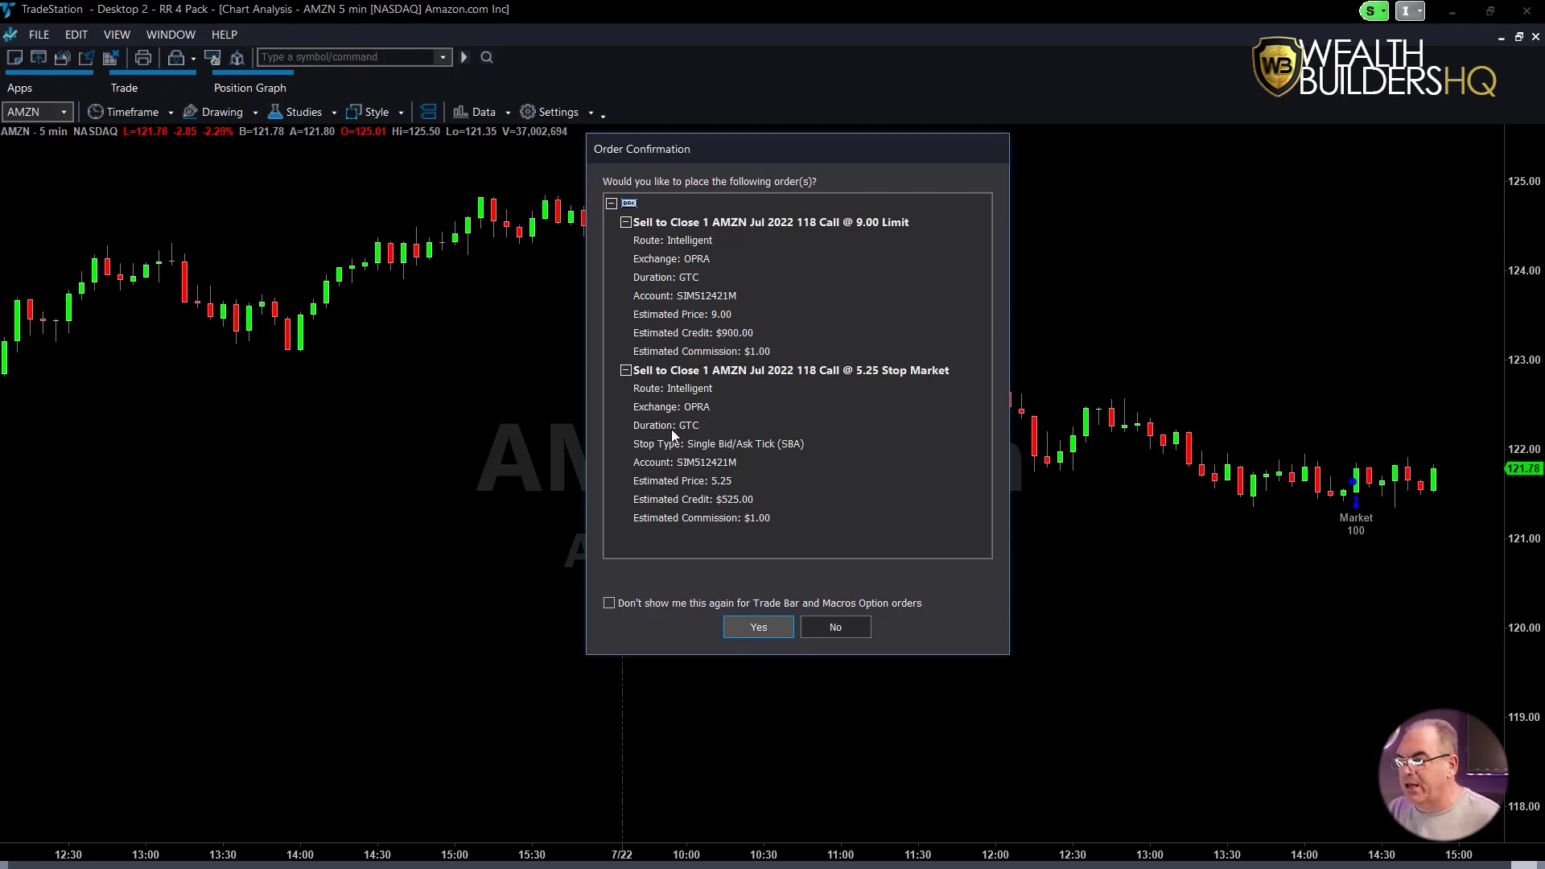
# Confirm the 9.00 limit and 5.25 stop orders, then view them under Received in OptionStation Pro.
pyautogui.click(757, 635)
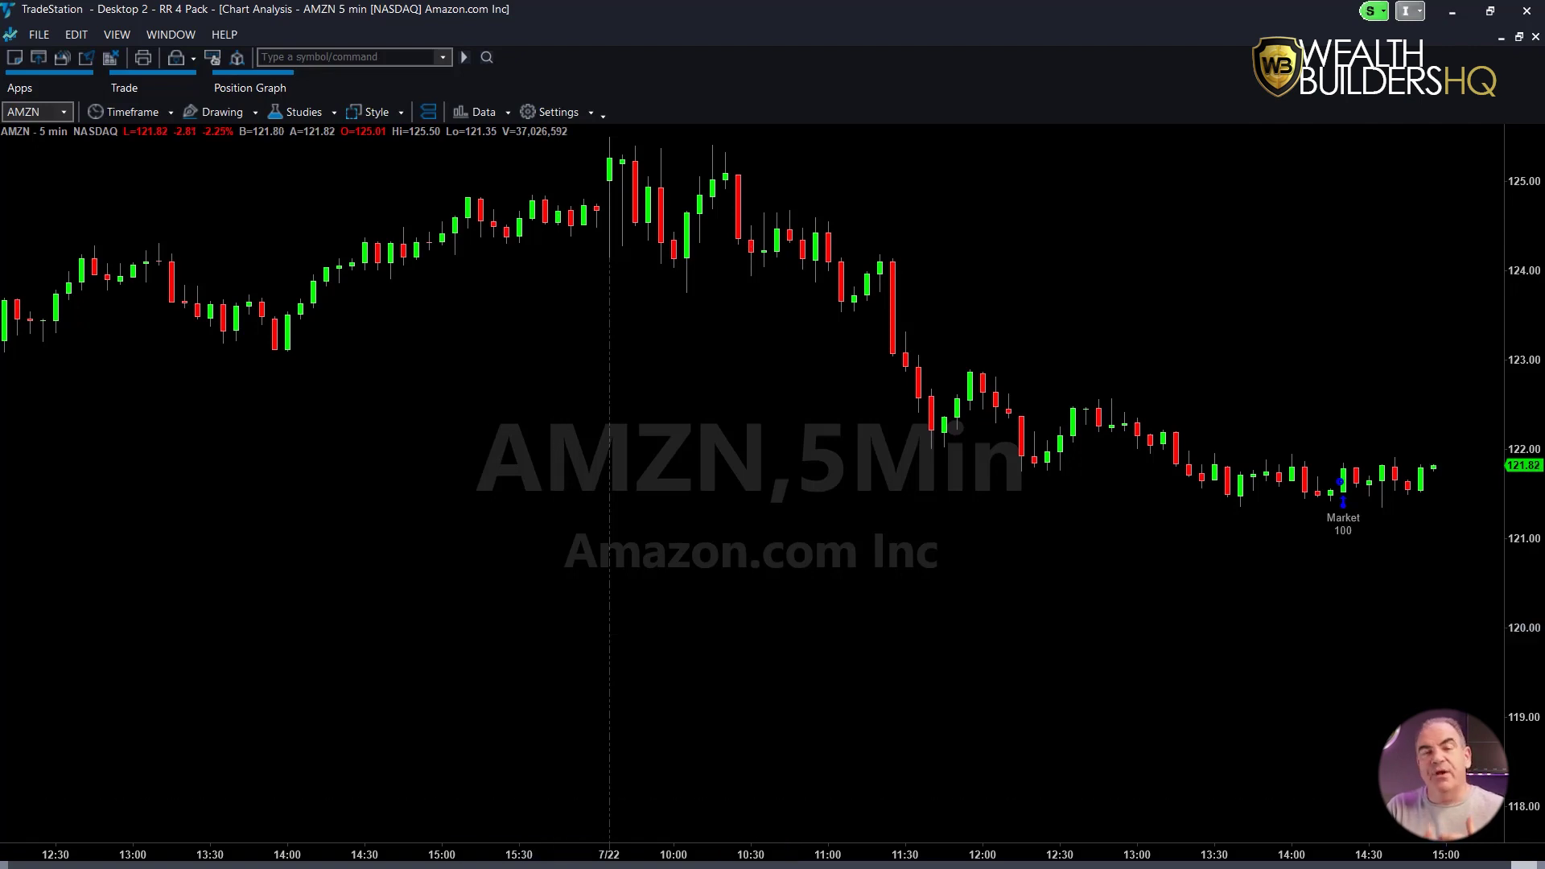
pyautogui.hotkey('alt', 'Tab')
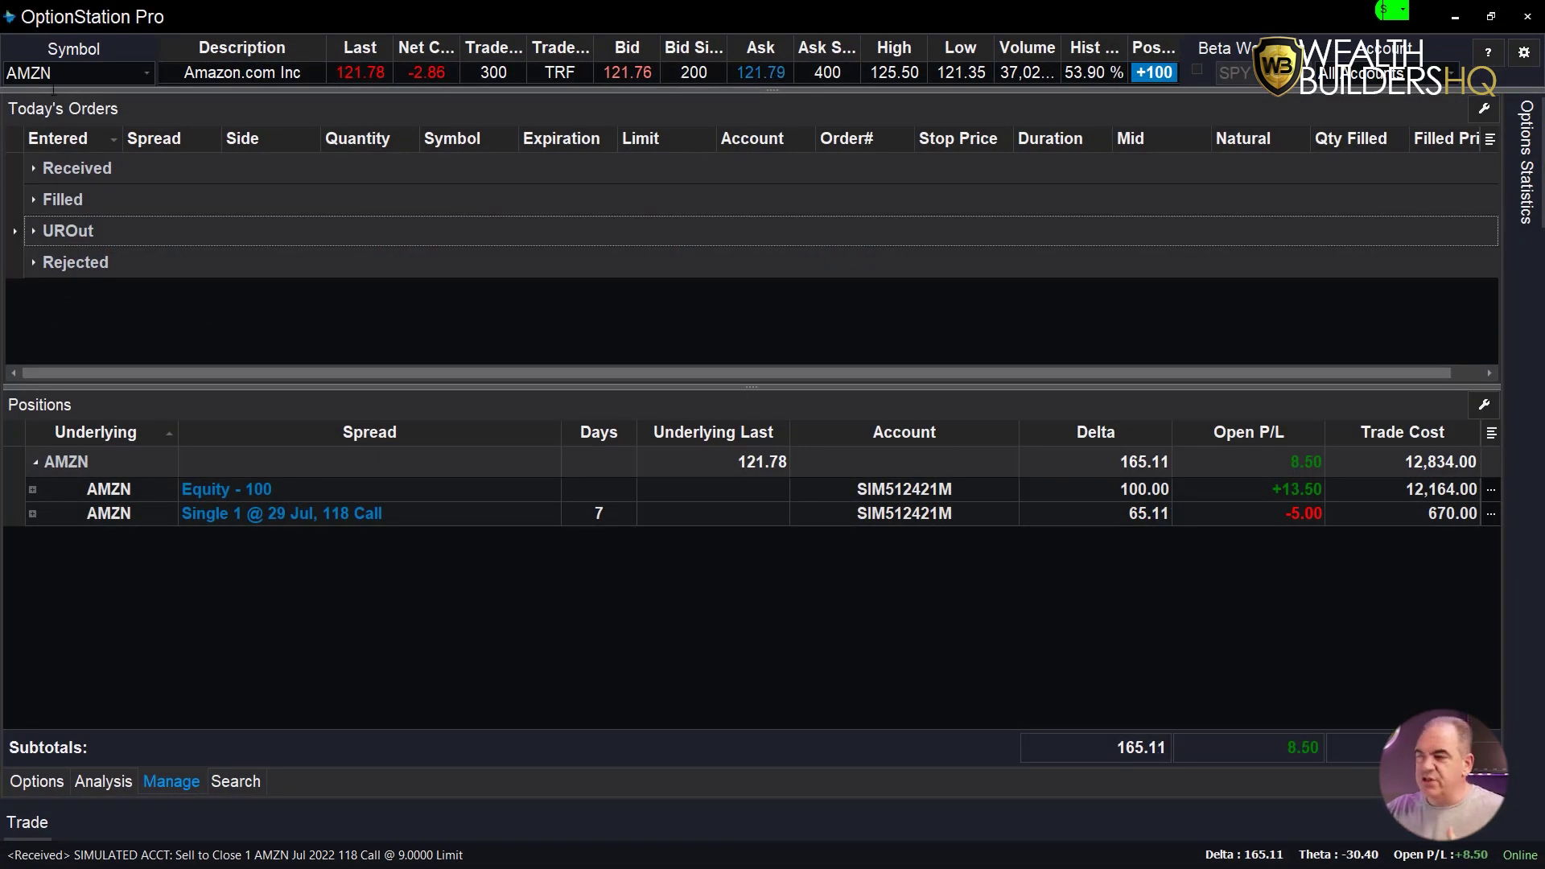
pyautogui.click(33, 169)
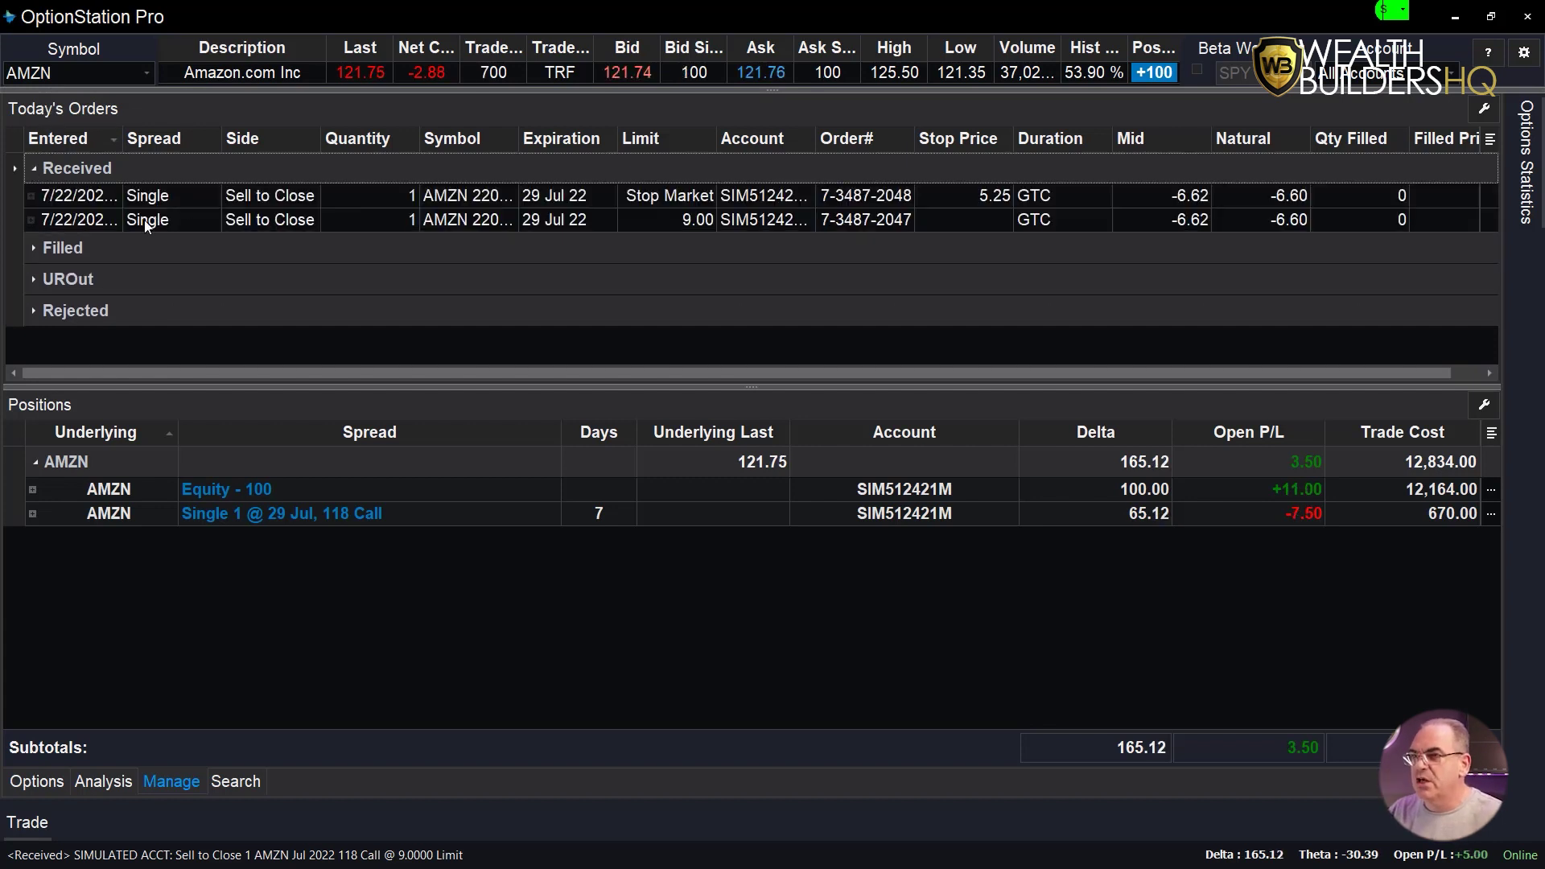